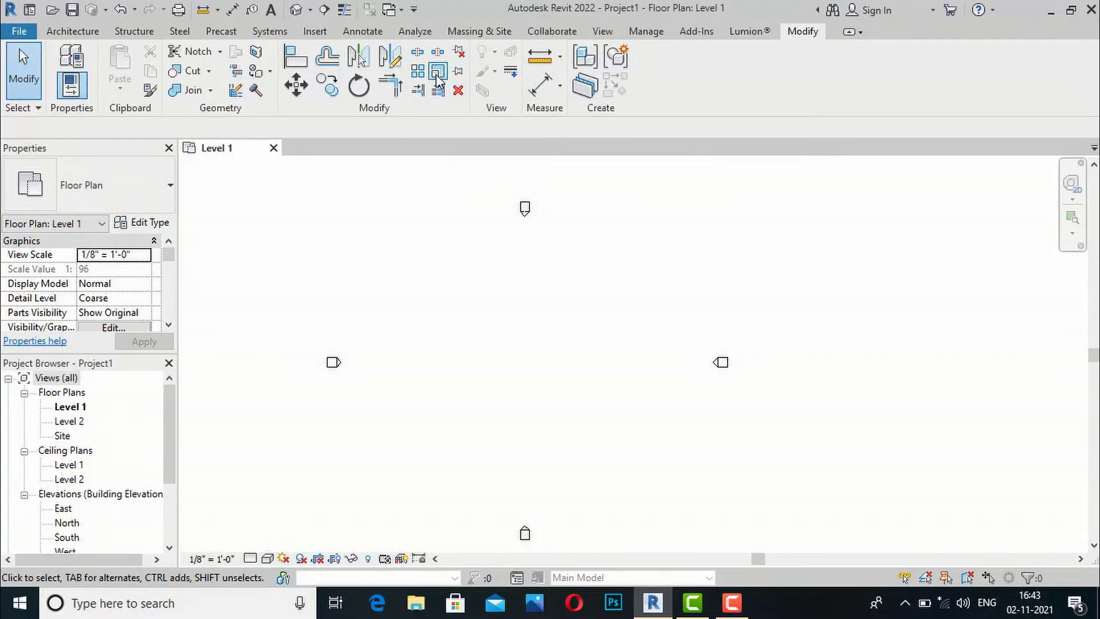
- Draw a horizontal Generic - 8" wall 20' long in the upper-left part of the area between the elevation markers
click(69, 32)
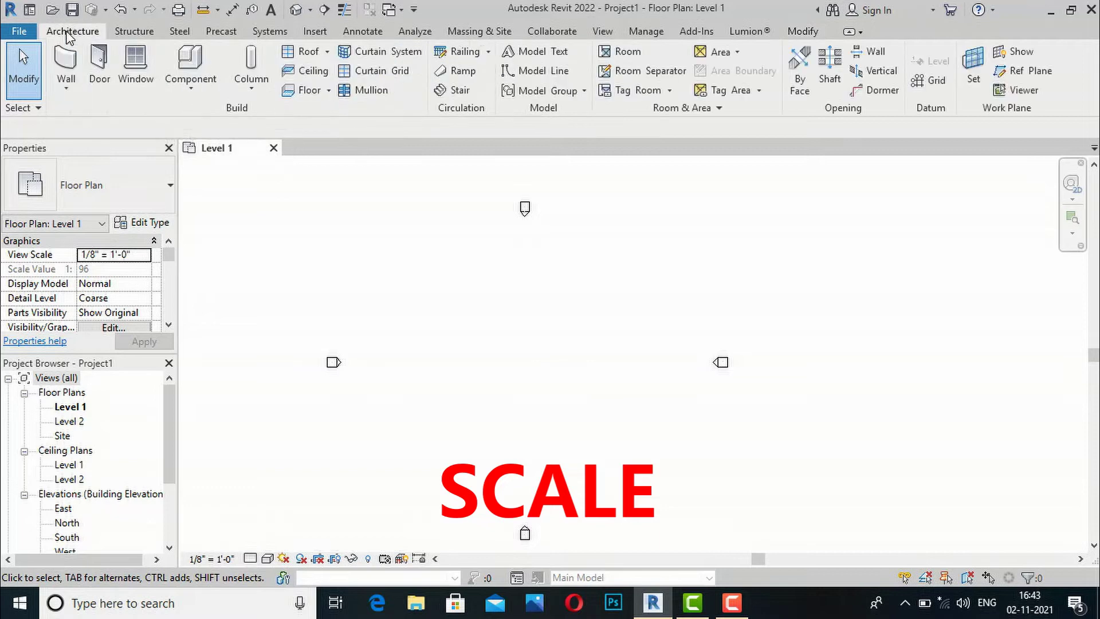
click(69, 63)
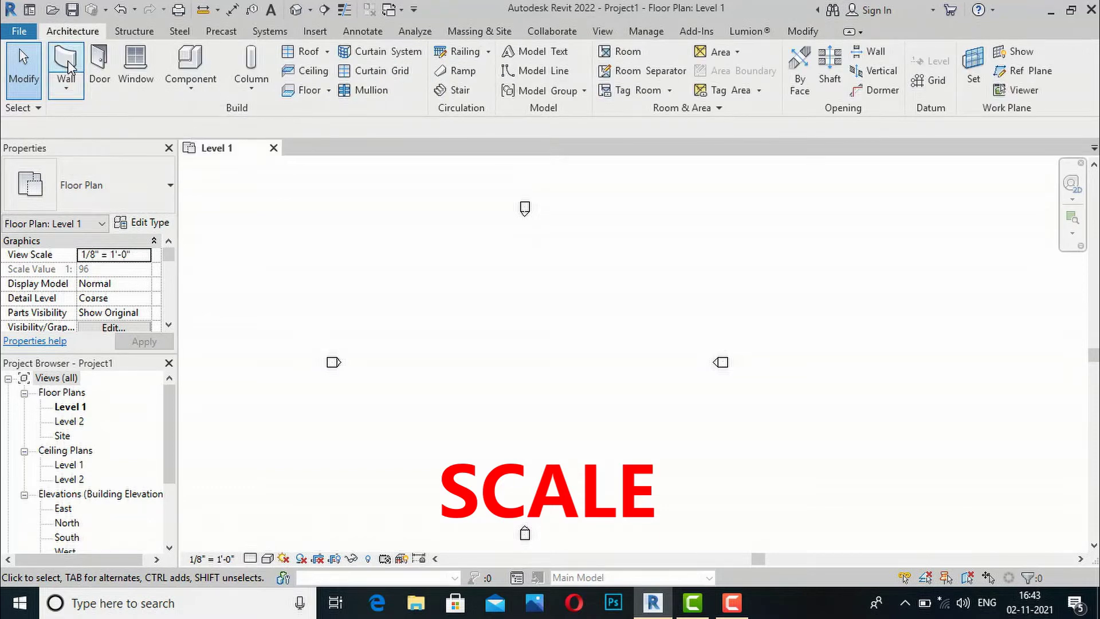
scroll(562, 324, up, 3)
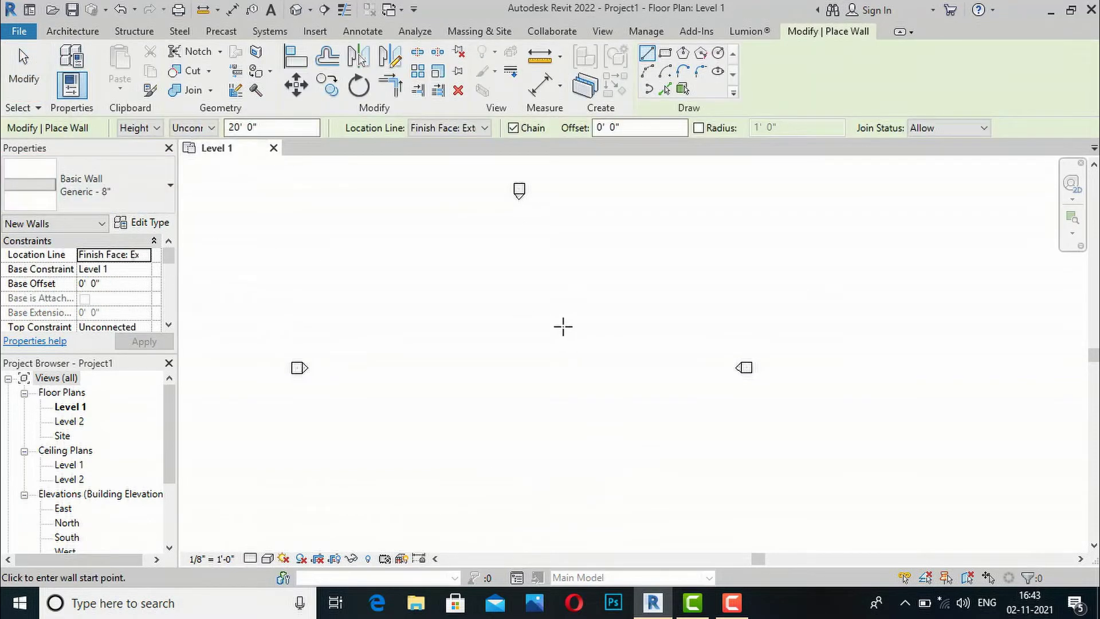
click(419, 318)
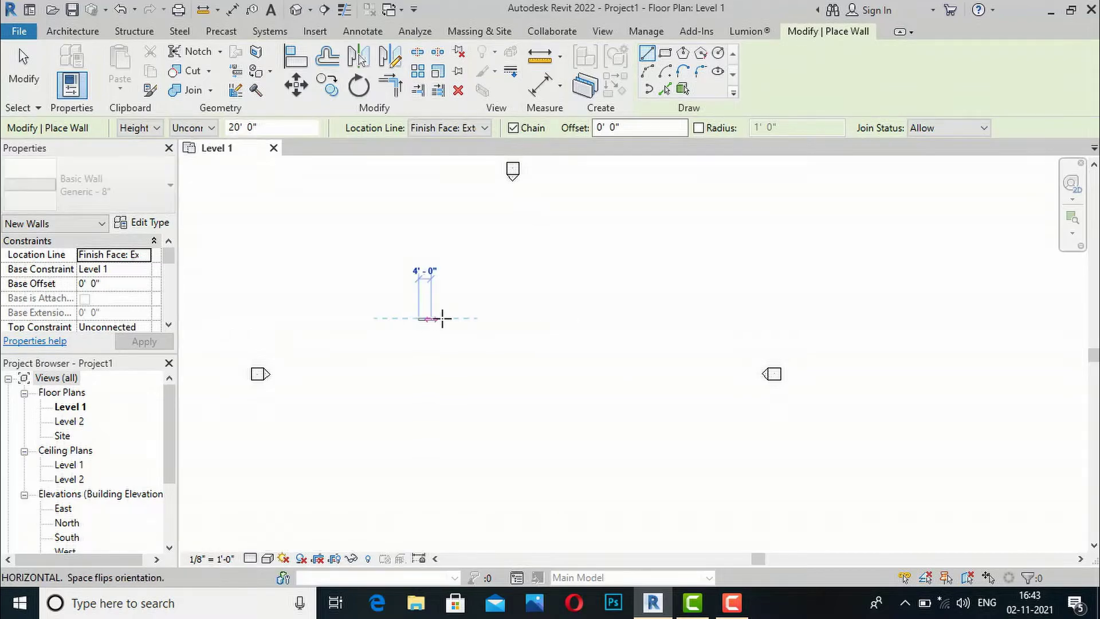
scroll(460, 319, up, 3)
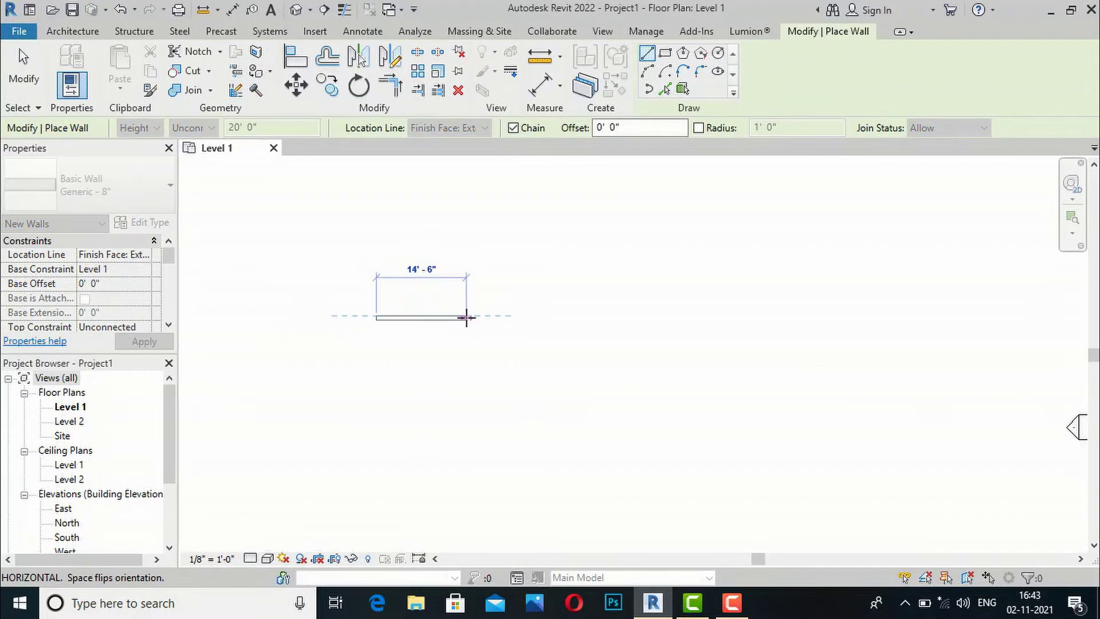
text(20')
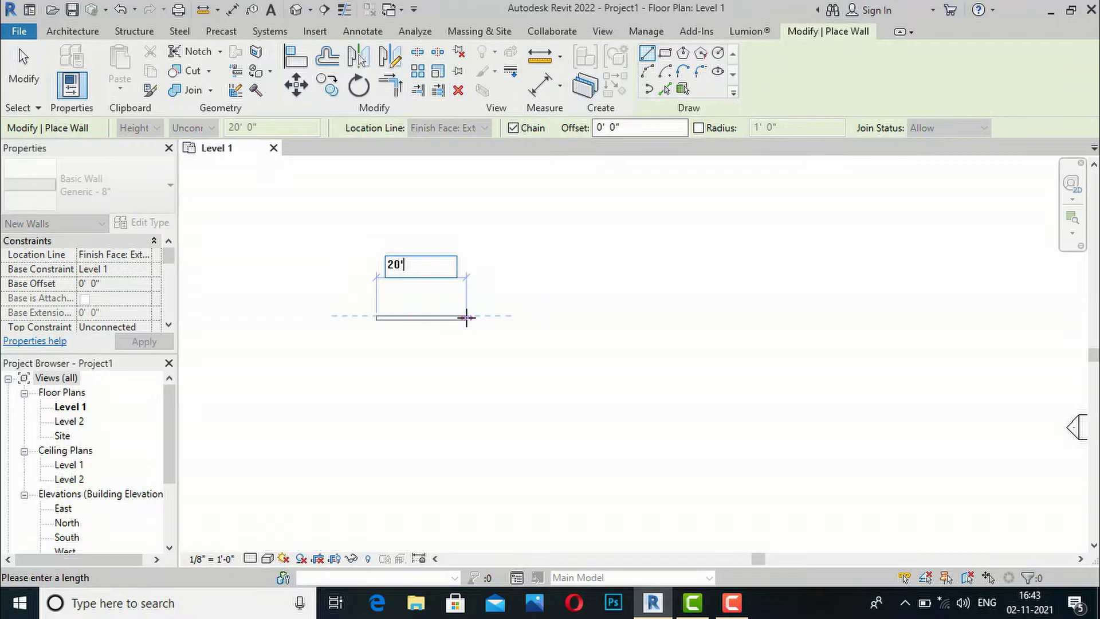
key(Return)
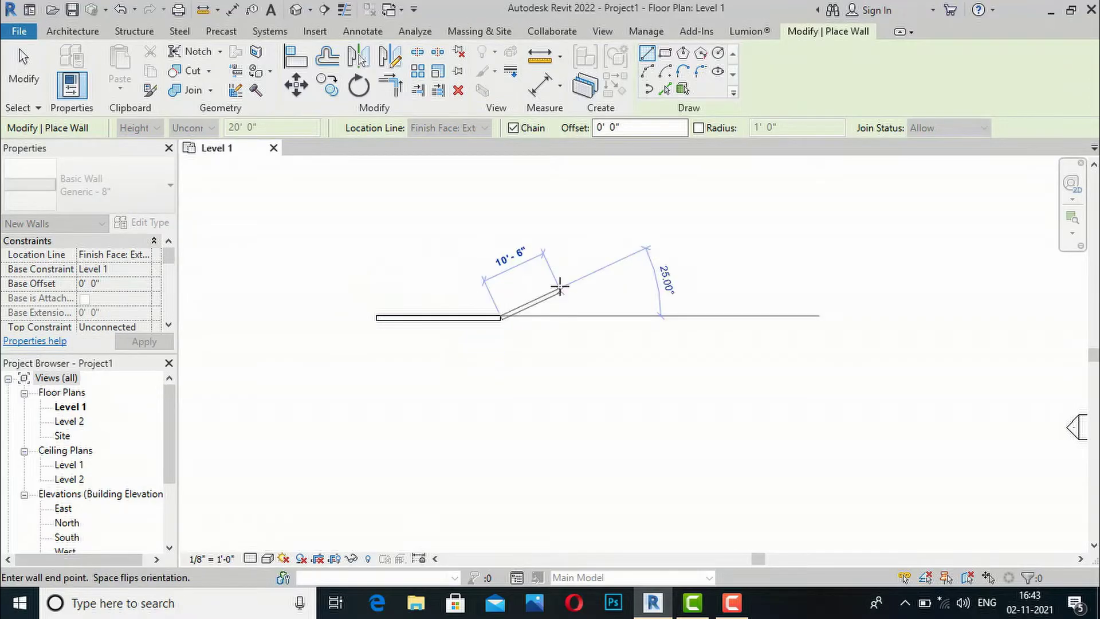
key(Escape)
key(Escape)
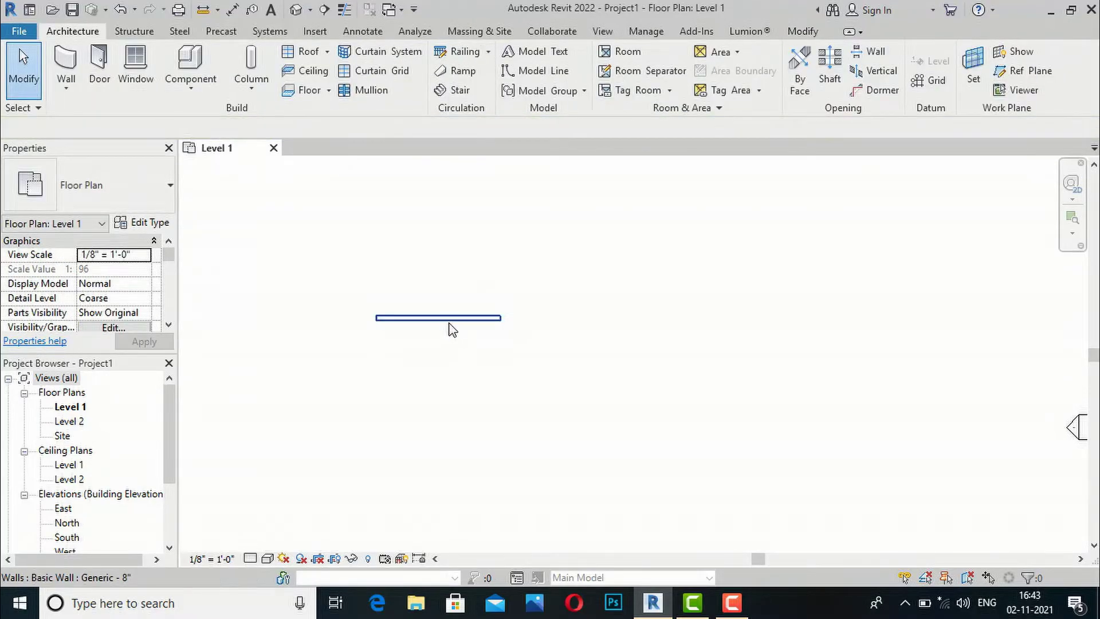
- Scale the wall graphically from its left end, using its right end as the drag point, to a length of 40'
click(450, 323)
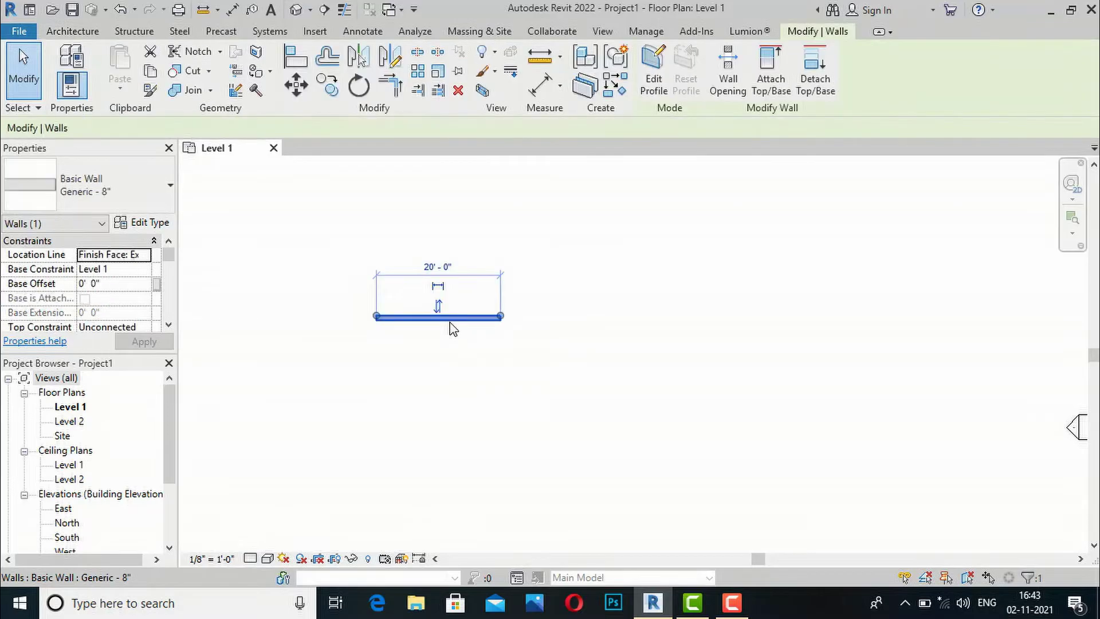
click(438, 74)
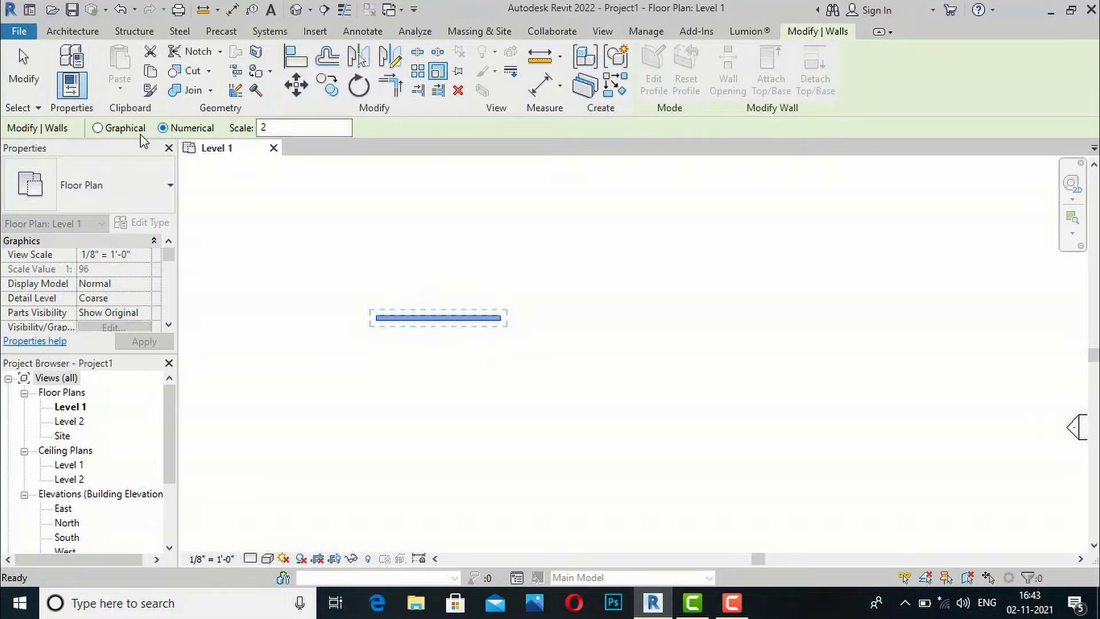
click(98, 129)
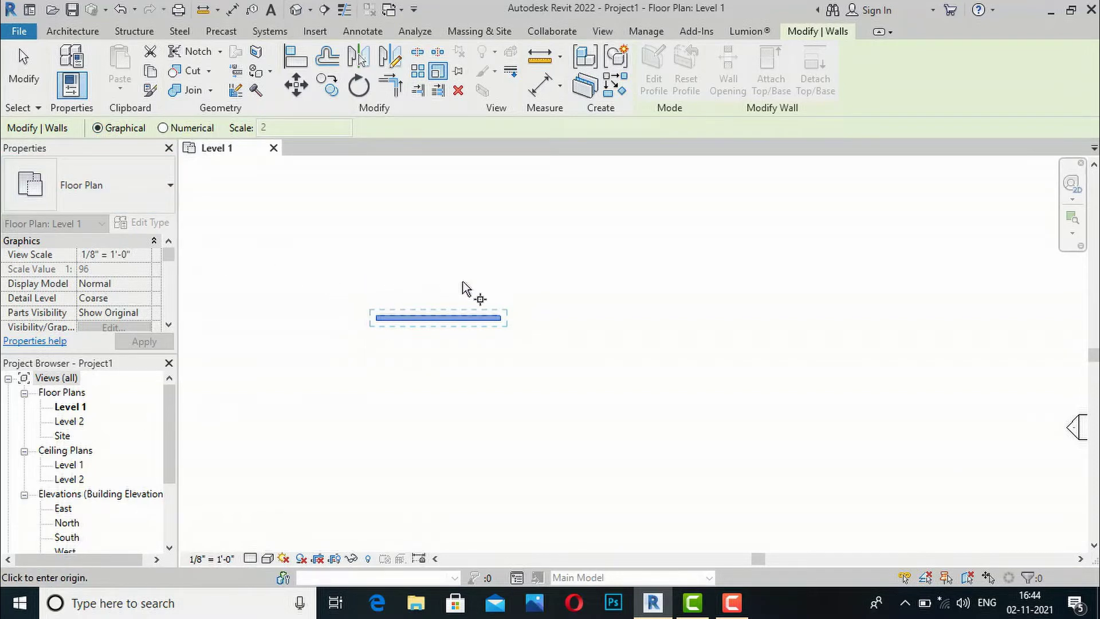
click(164, 128)
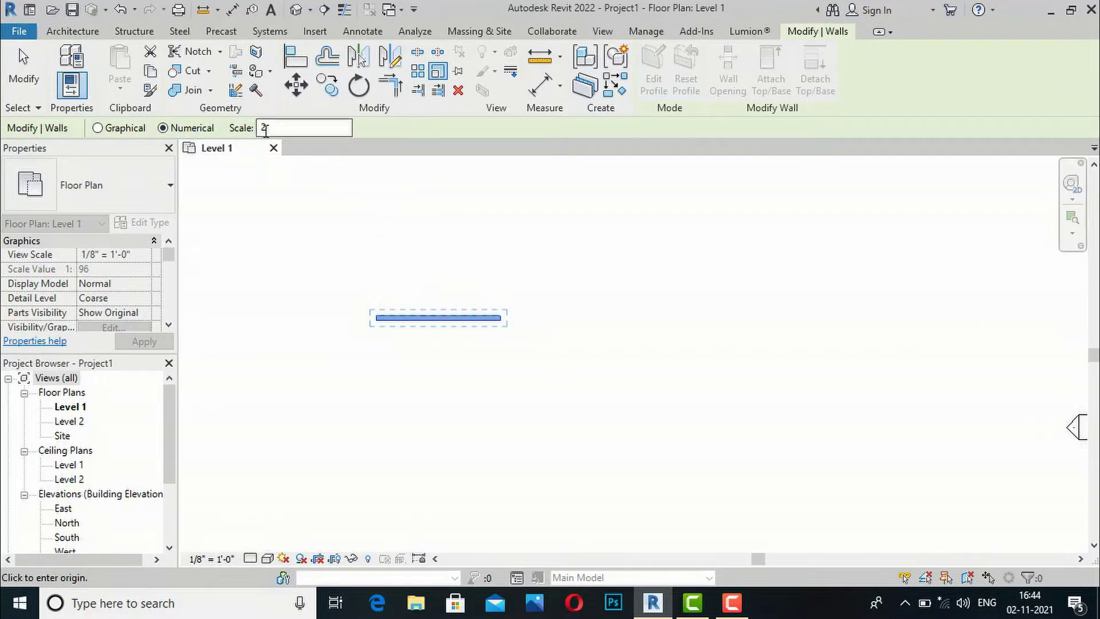
click(98, 128)
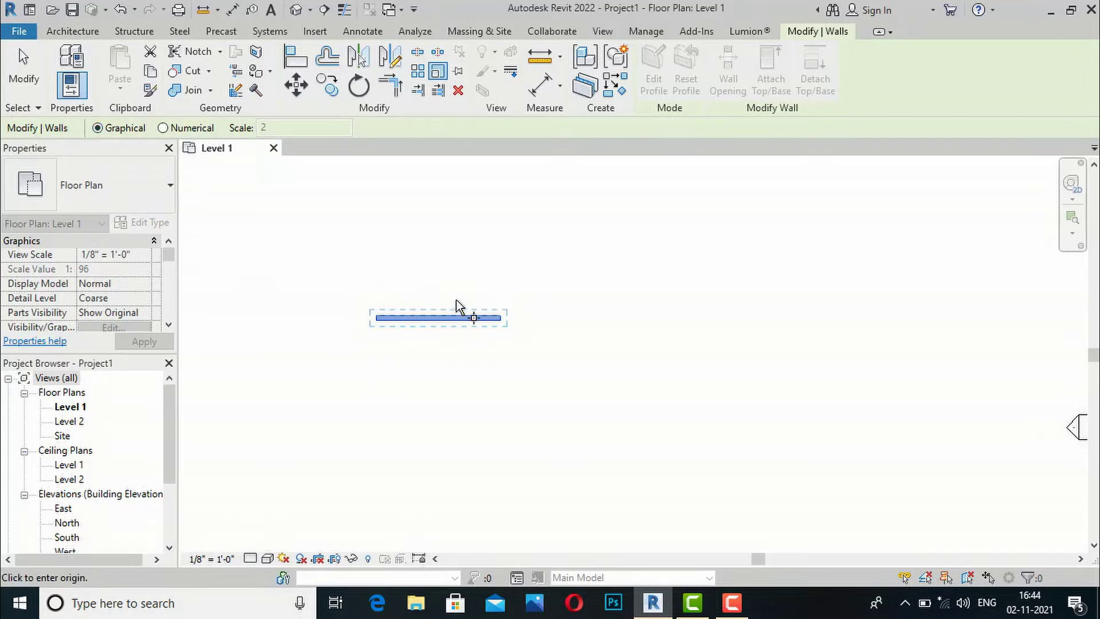
scroll(456, 300, up, 2)
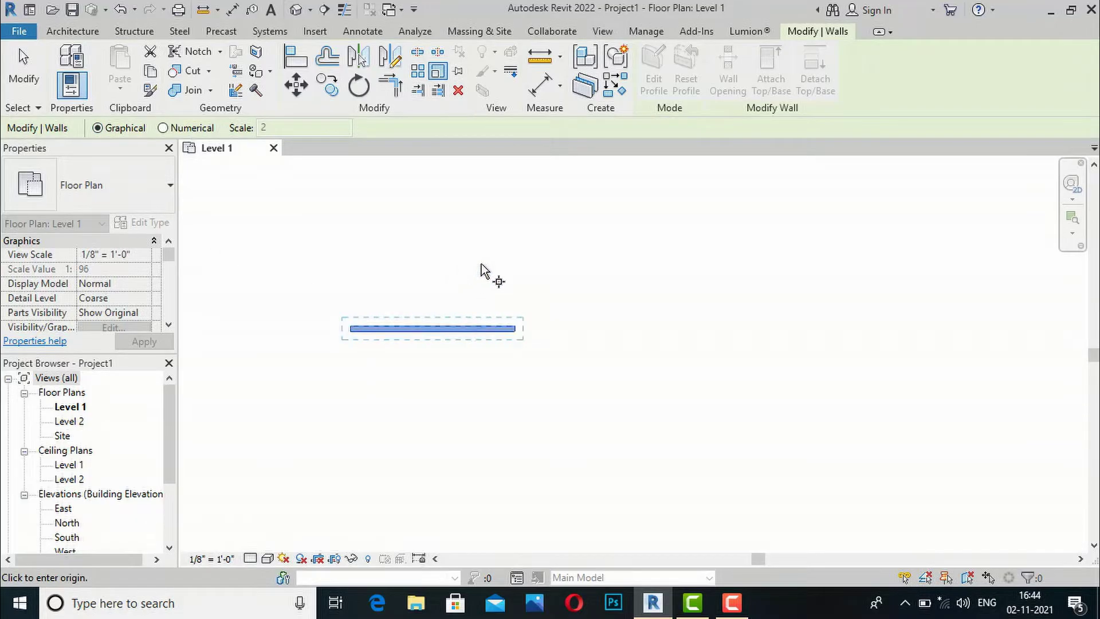
scroll(343, 328, up, 3)
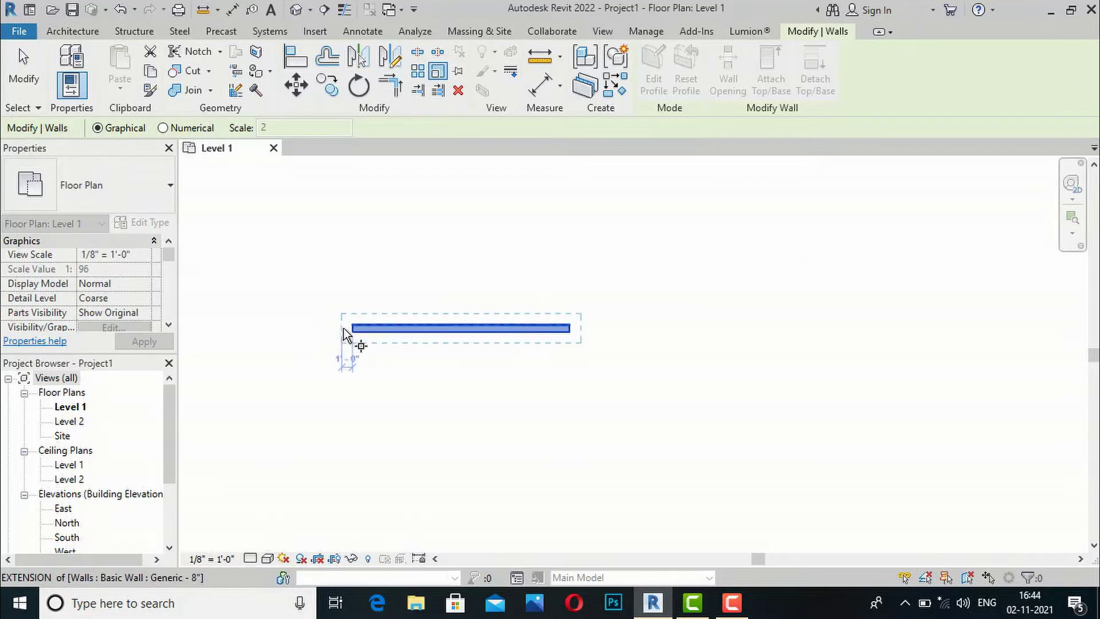
click(350, 328)
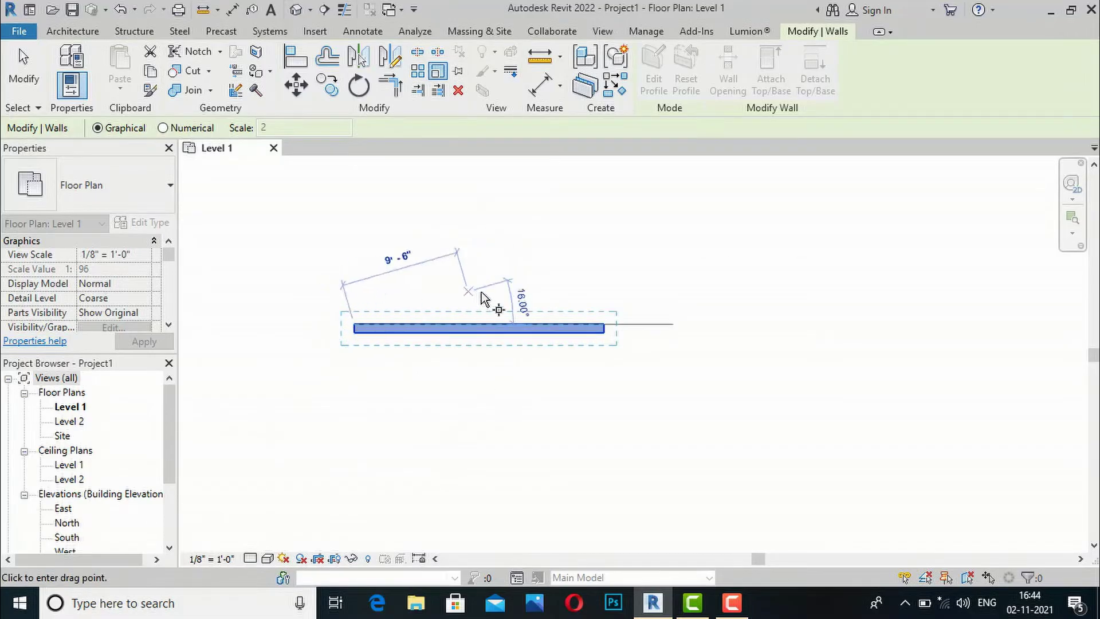
click(605, 325)
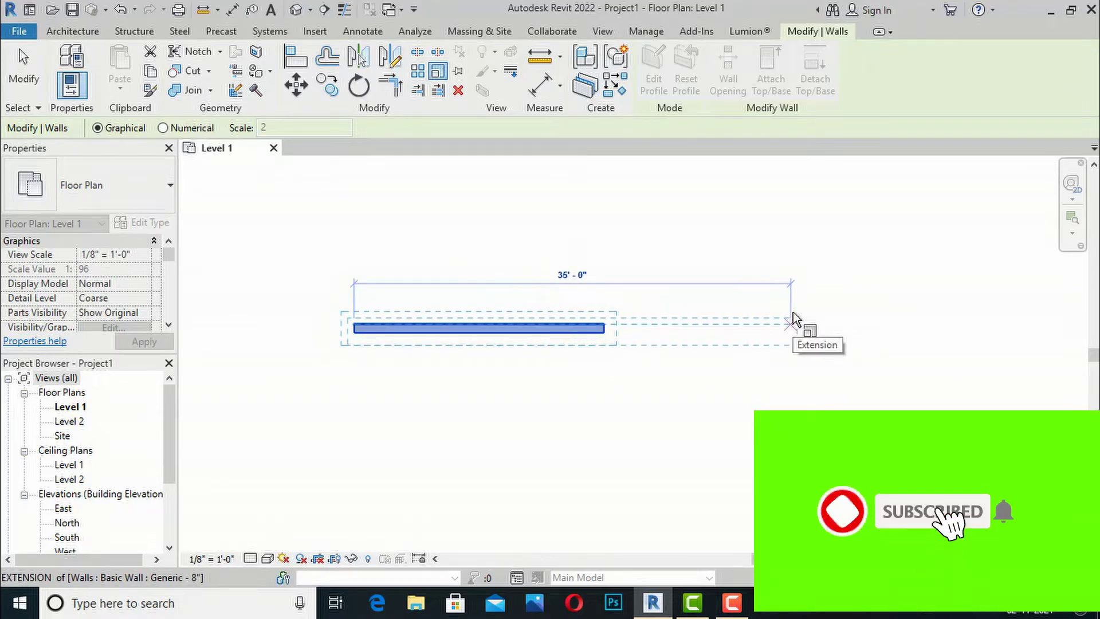
text(4)
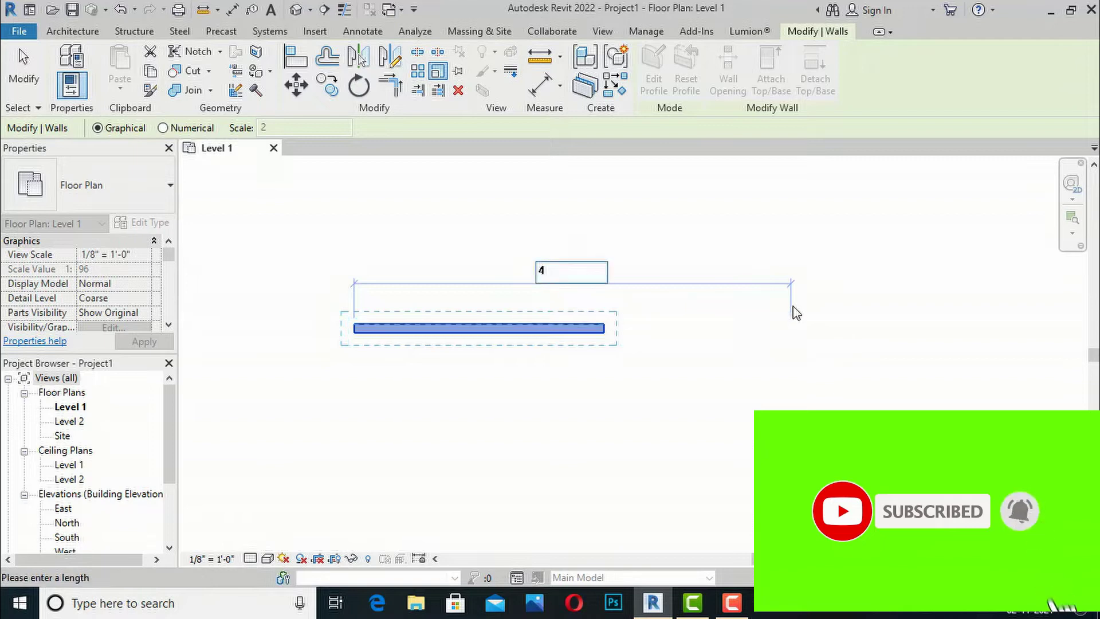
text(0')
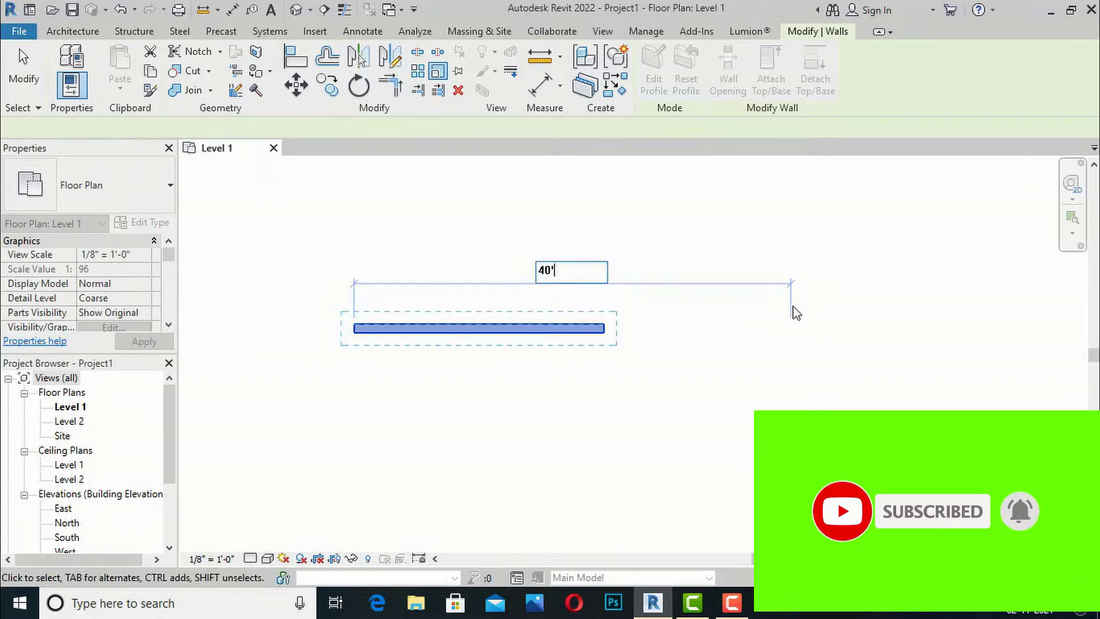
key(Return)
scroll(598, 290, up, 2)
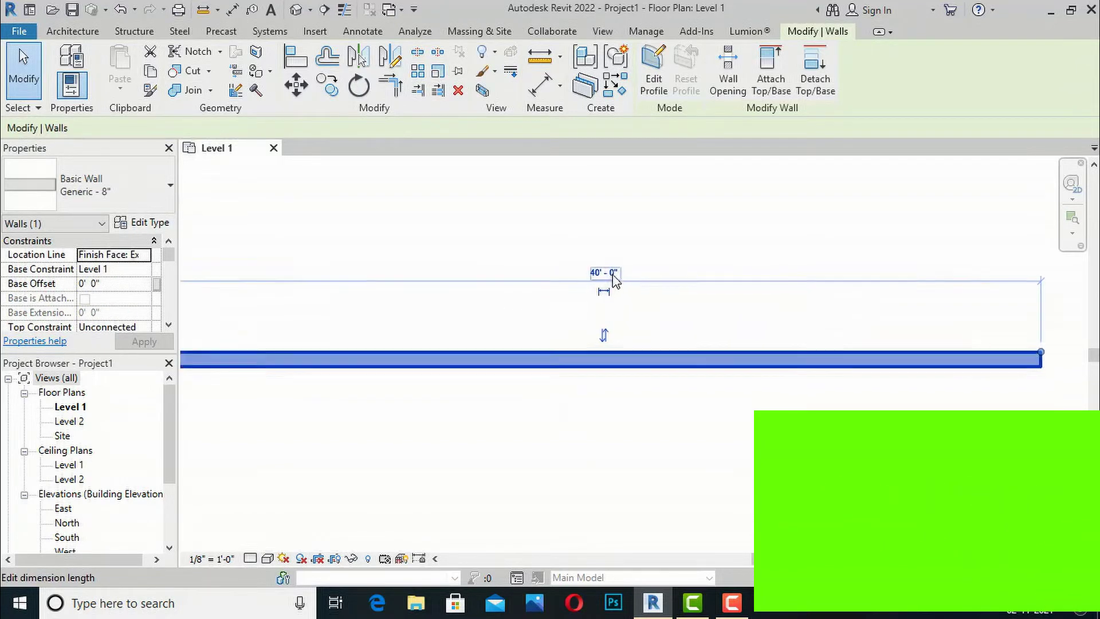
scroll(599, 290, down, 3)
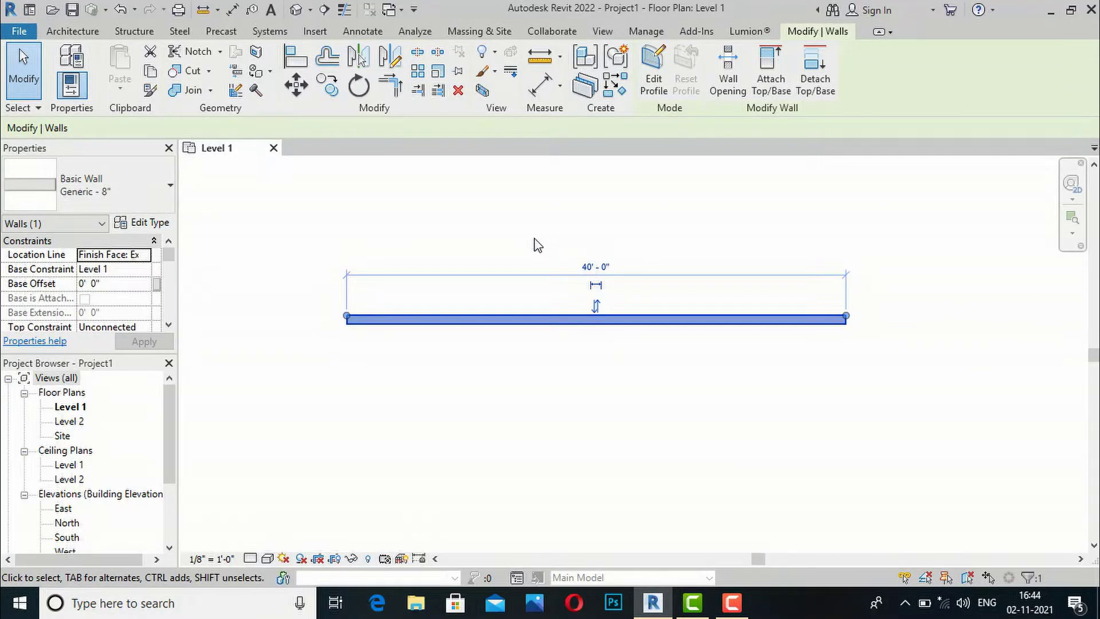
click(533, 243)
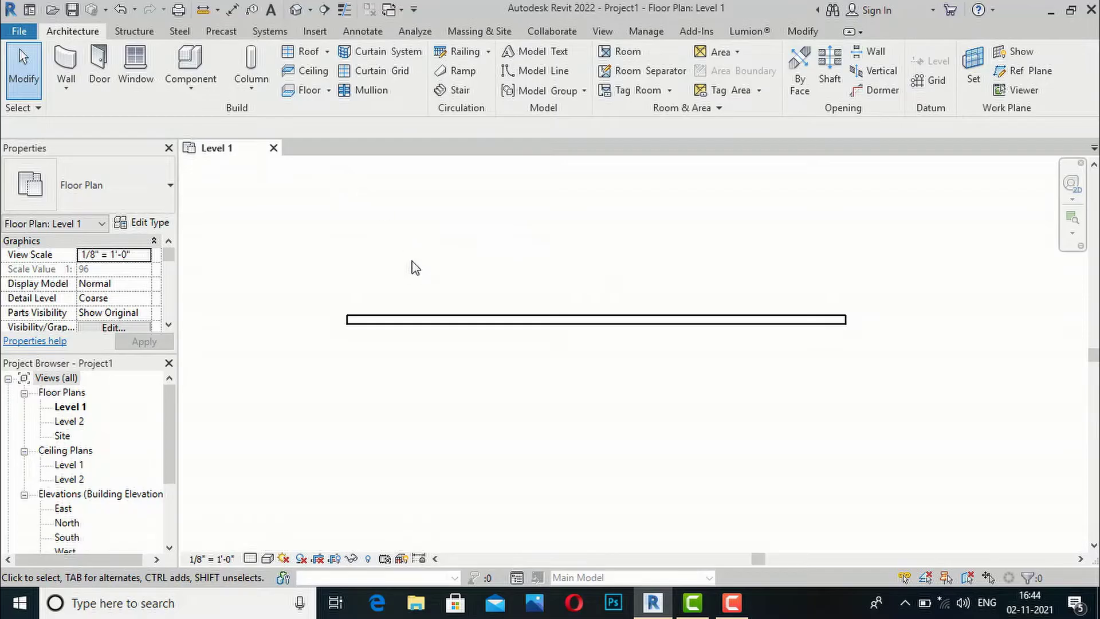
- Draw a second horizontal wall 20' long below the first, starting in line with its left end
click(66, 63)
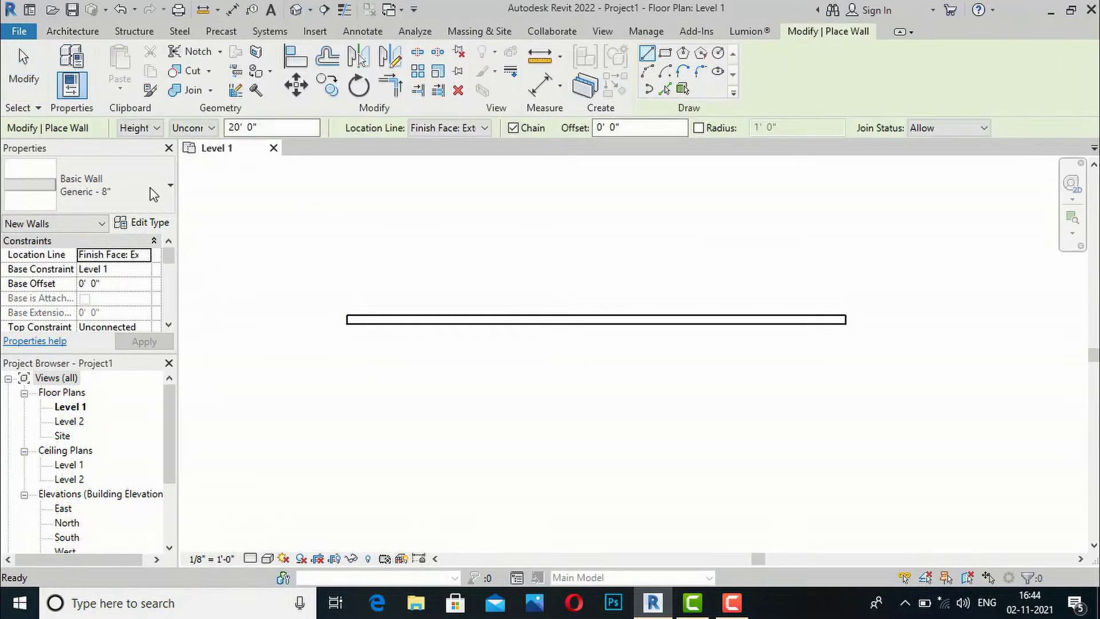
click(352, 427)
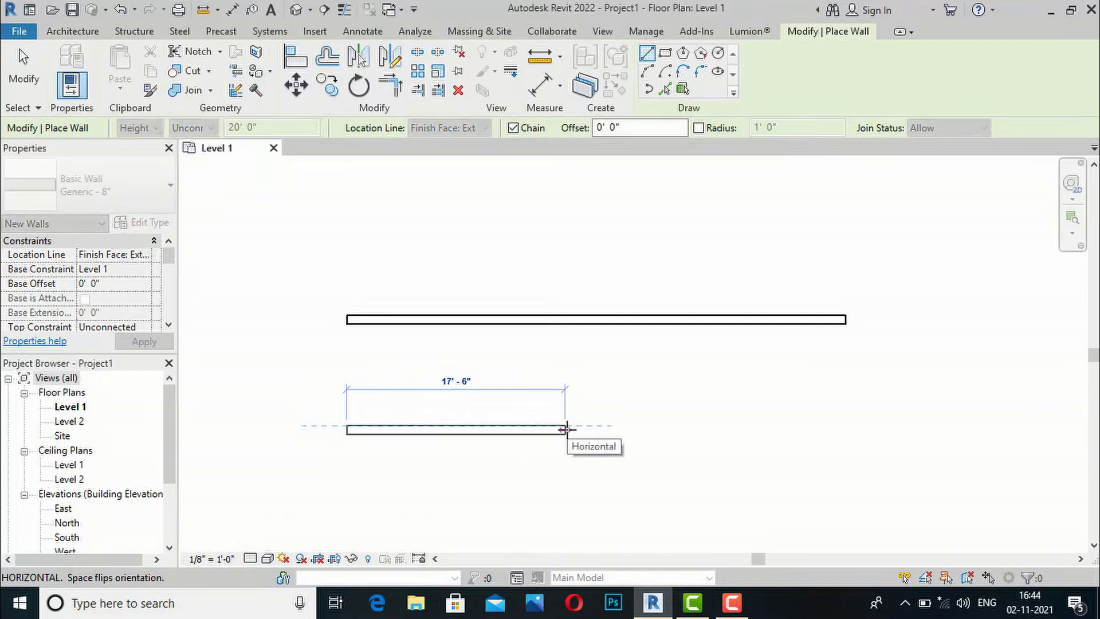
text(20')
key(Return)
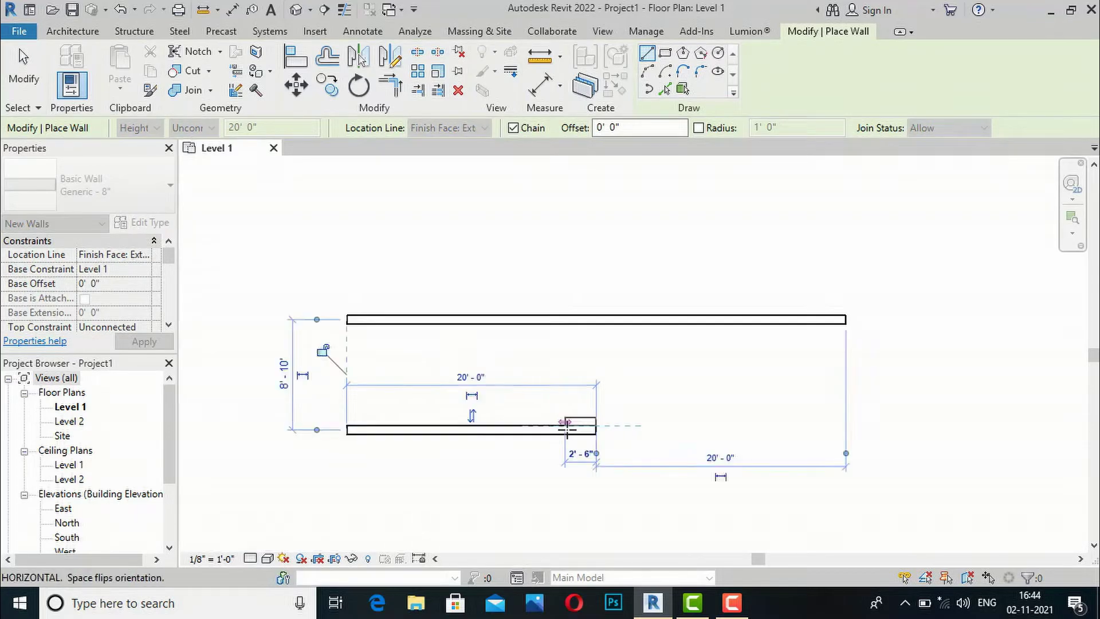
key(Escape)
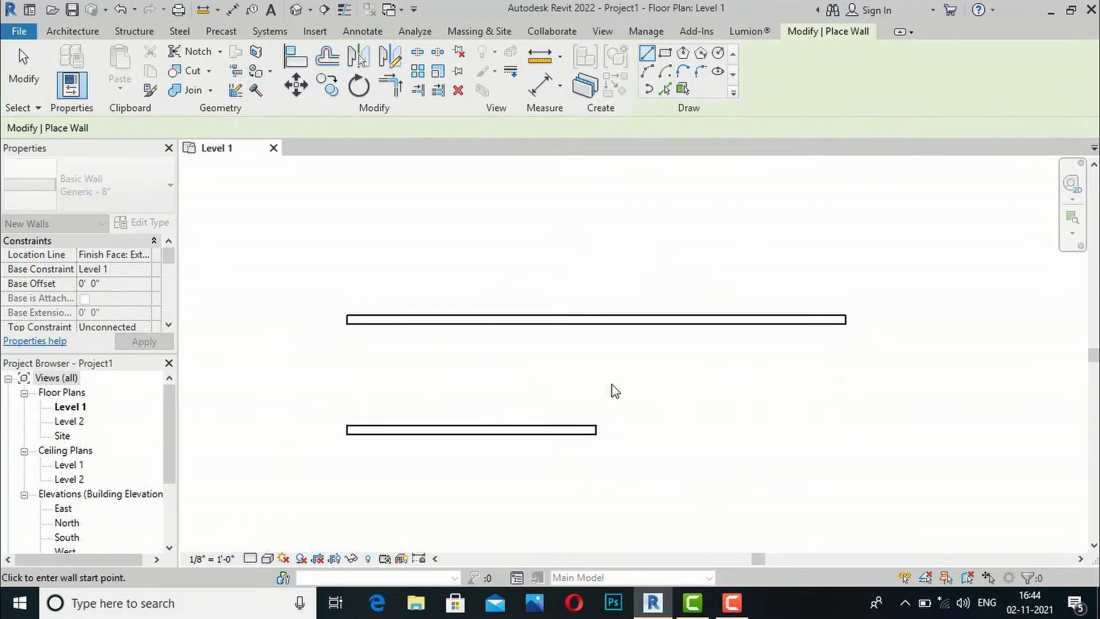
key(Escape)
- Scale the lower wall numerically by a factor of 2, with its left end as the origin
click(539, 434)
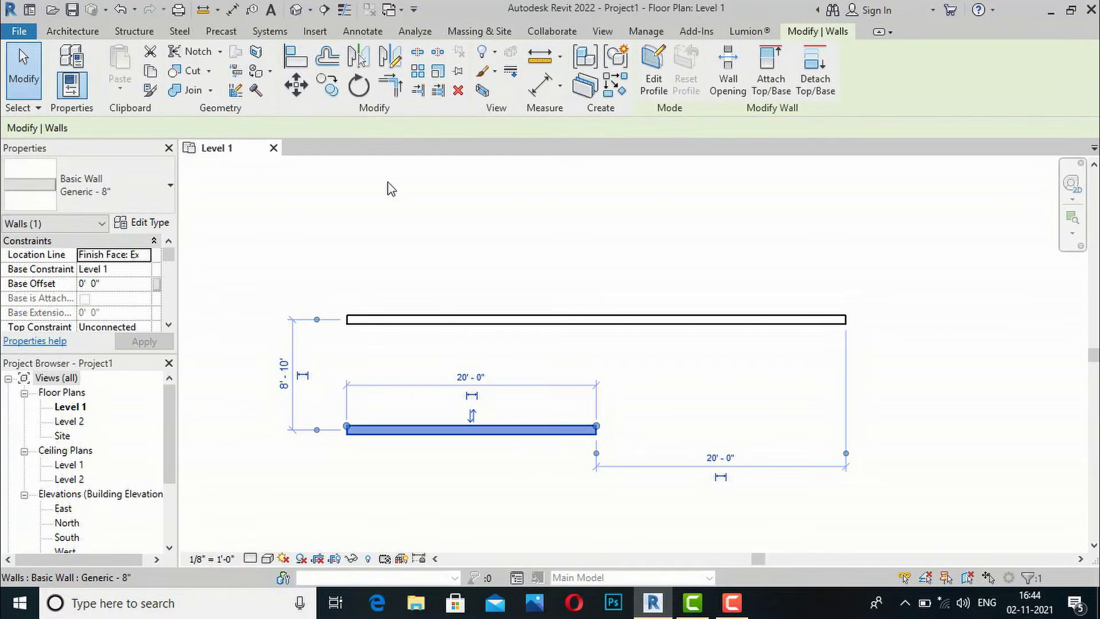
click(437, 73)
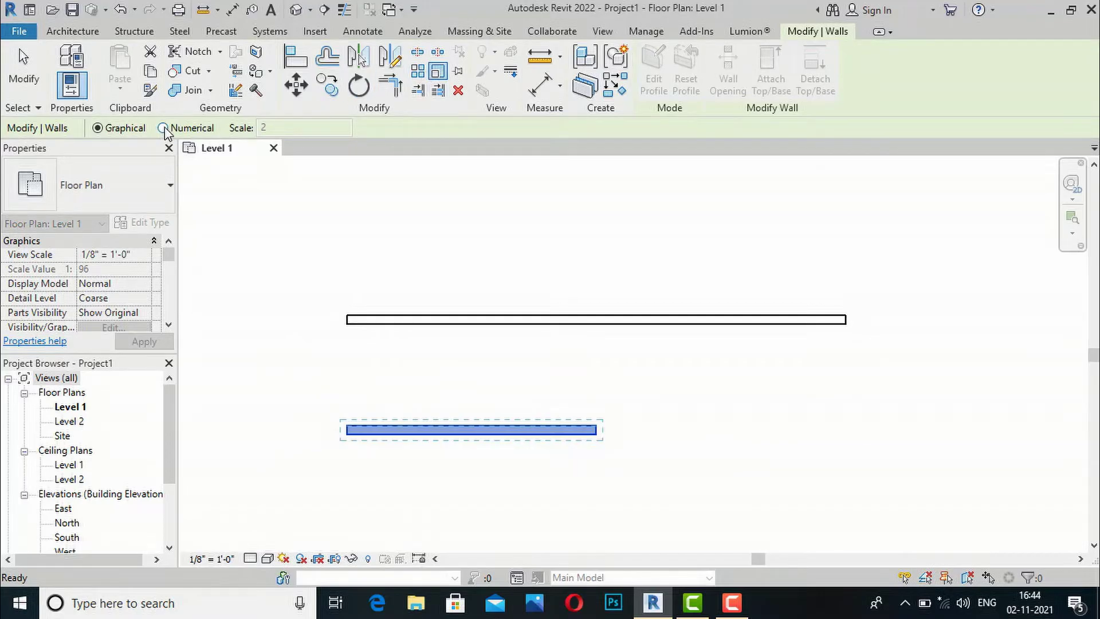
click(163, 128)
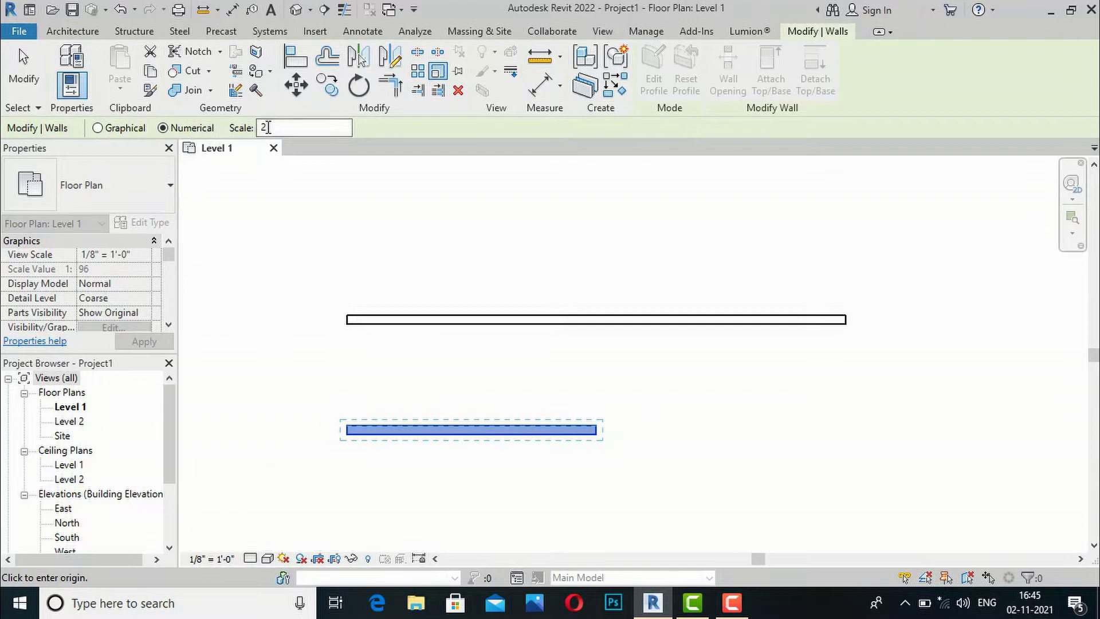
click(345, 430)
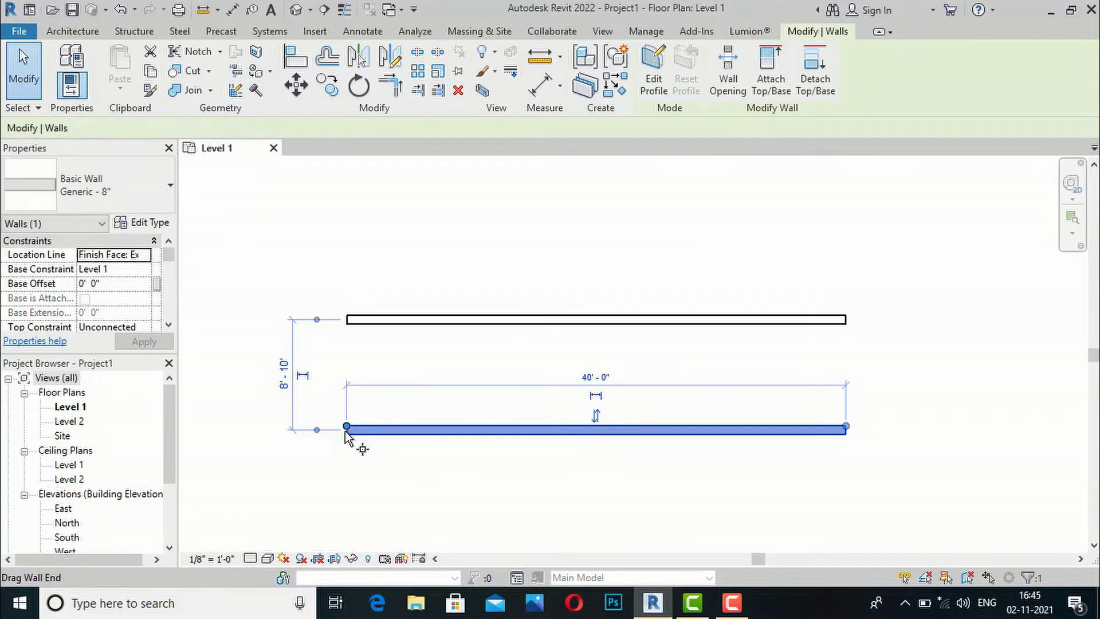
scroll(872, 449, up, 2)
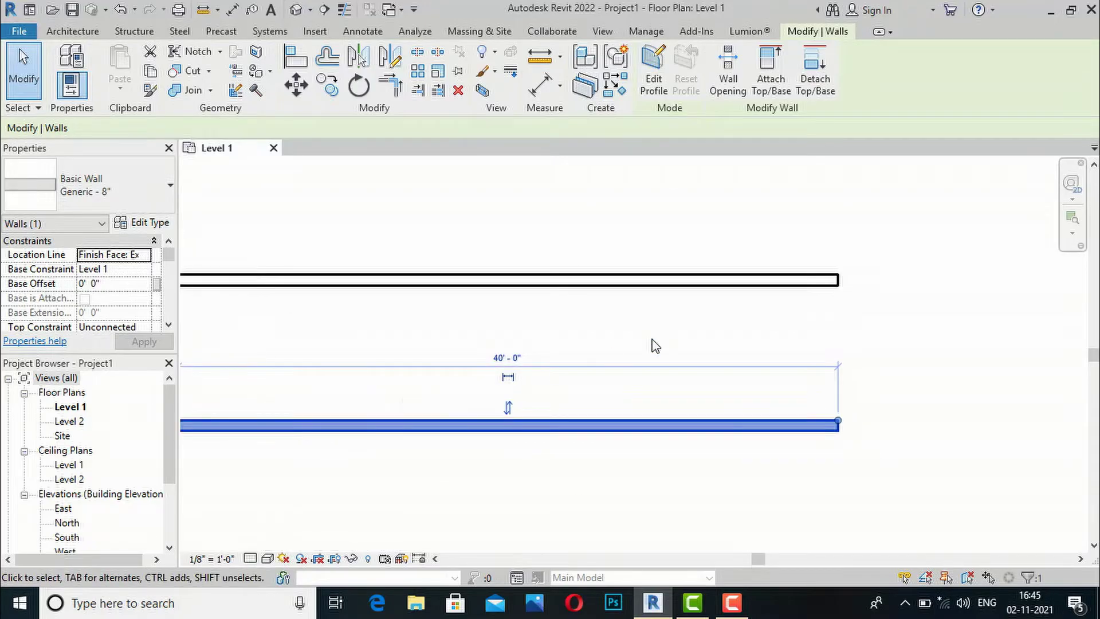
scroll(659, 343, down, 3)
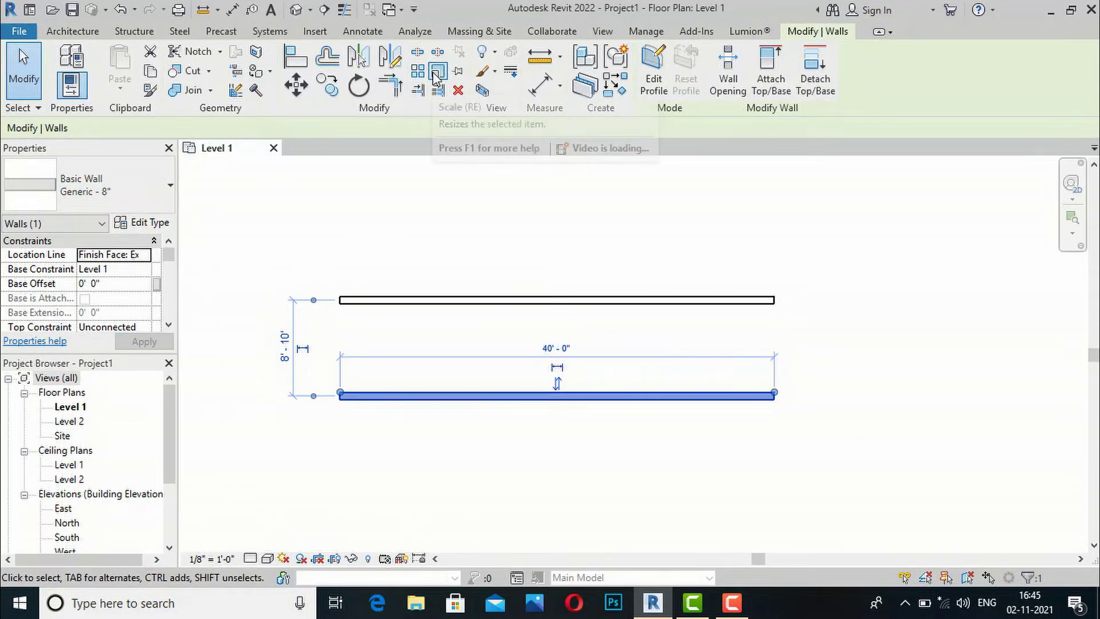
- Draw a third horizontal wall 10' long below the second, starting in line with its left end
click(61, 34)
click(66, 63)
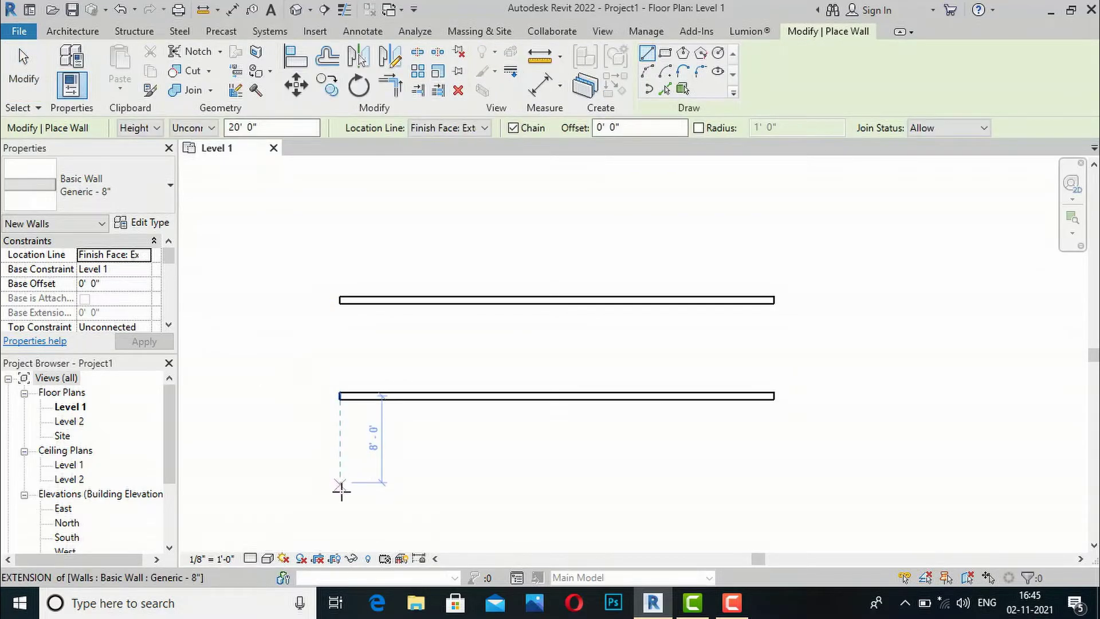
click(340, 495)
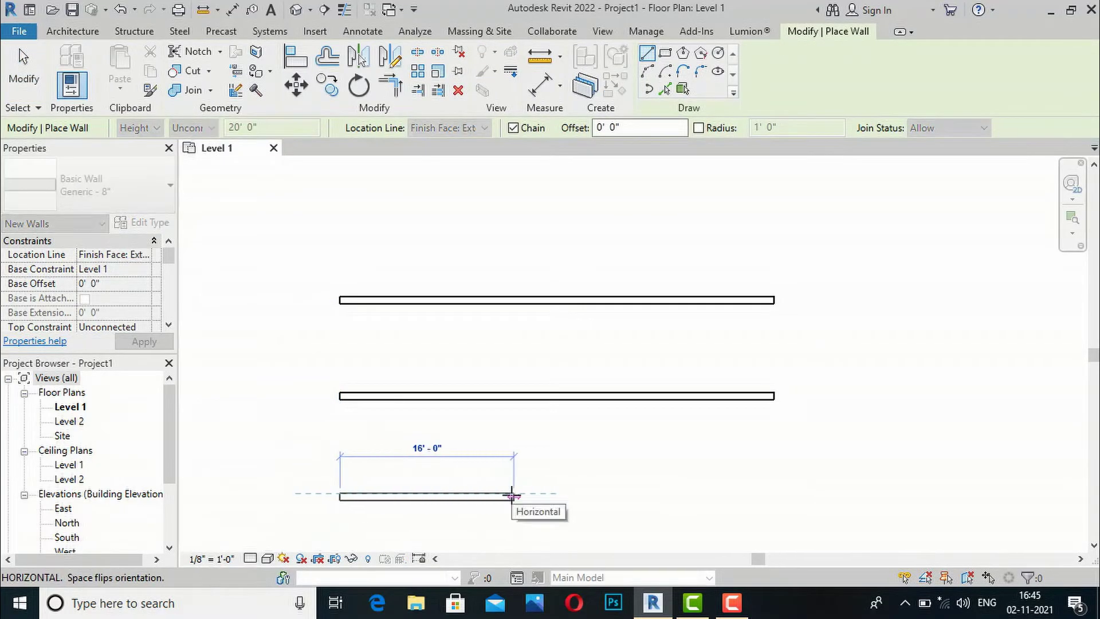
text(10)
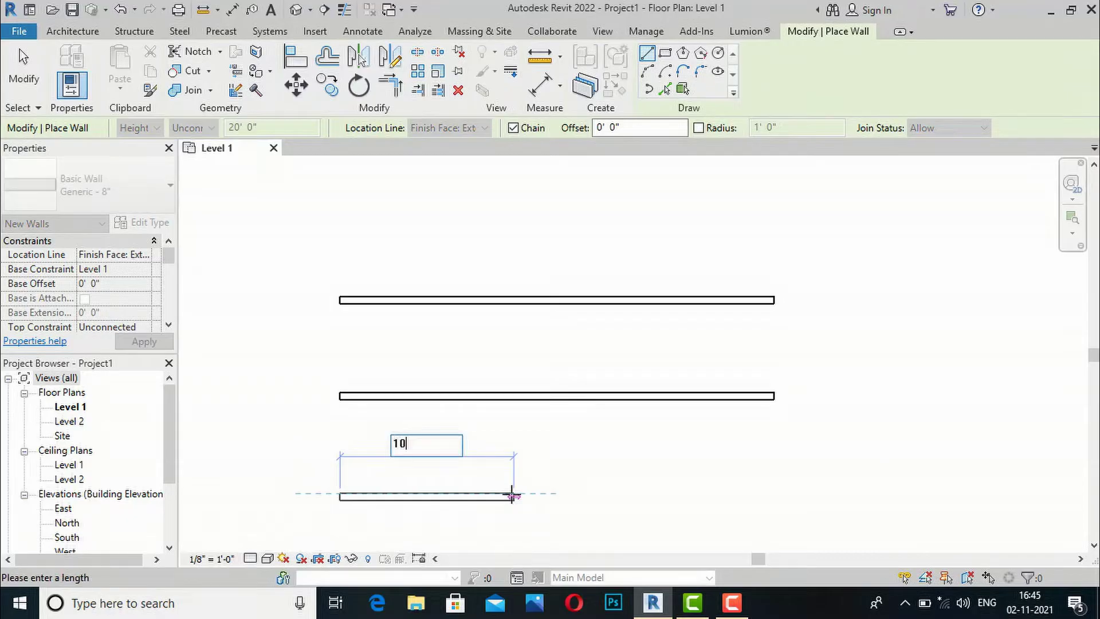
text(')
key(Return)
key(Escape)
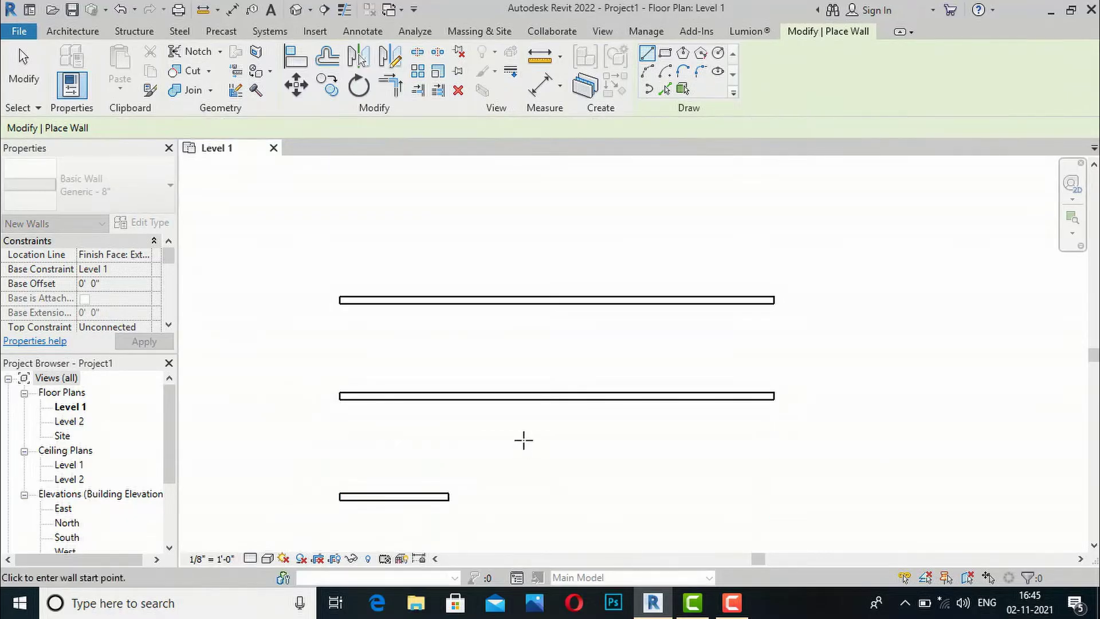
key(Escape)
- Scale the 10' wall numerically by a factor of 3, with its left end as the origin
click(427, 497)
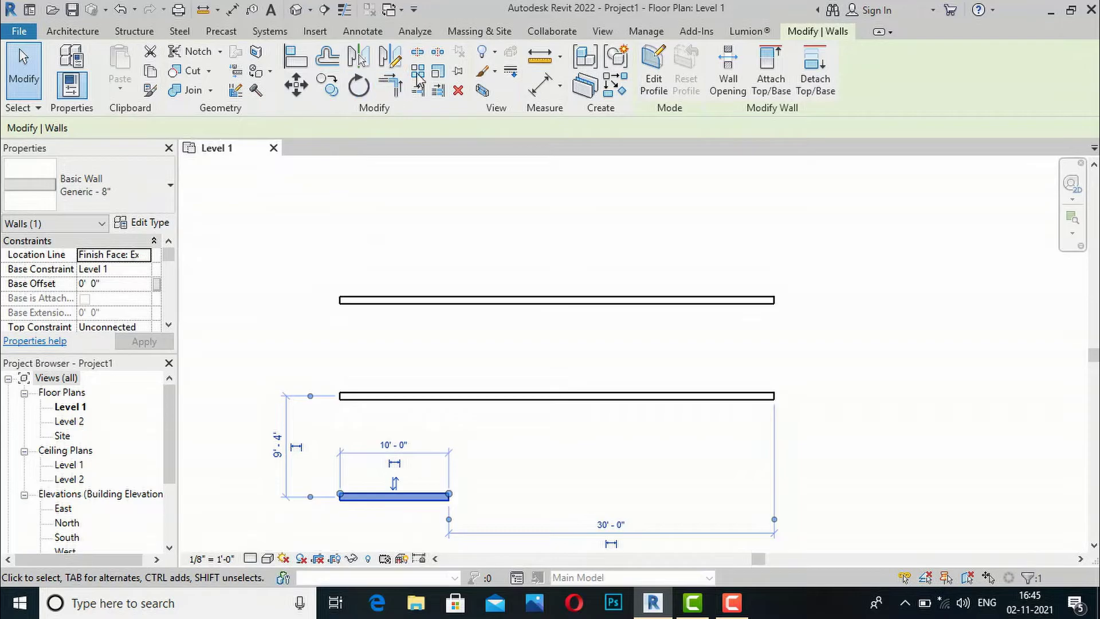
click(438, 72)
drag(275, 127, 248, 126)
text(3)
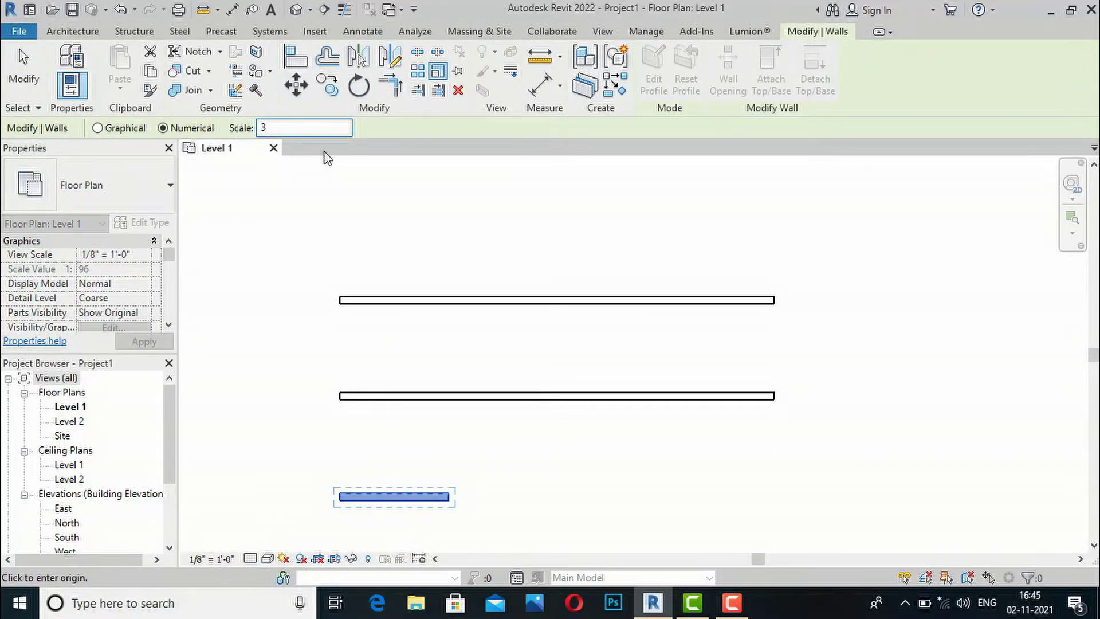
click(339, 496)
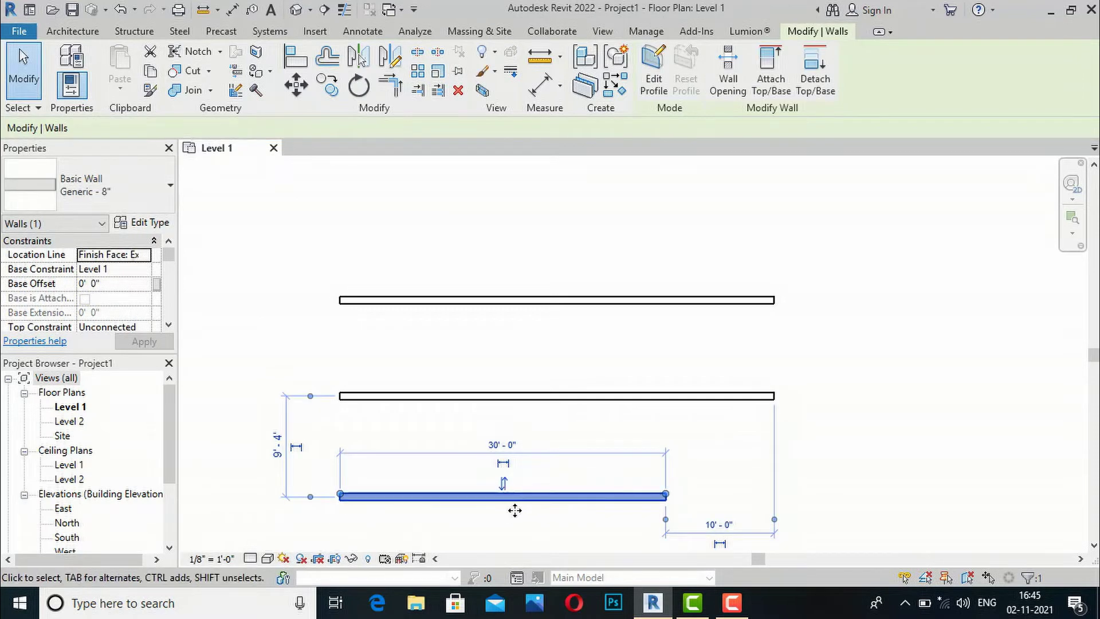
scroll(488, 479, up, 1)
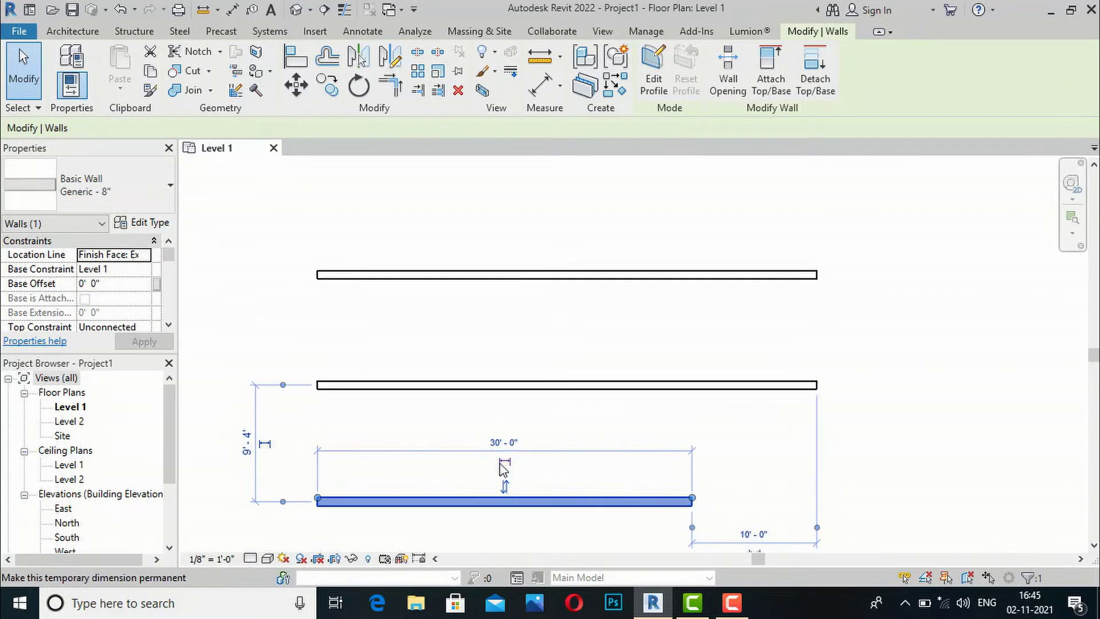
click(369, 236)
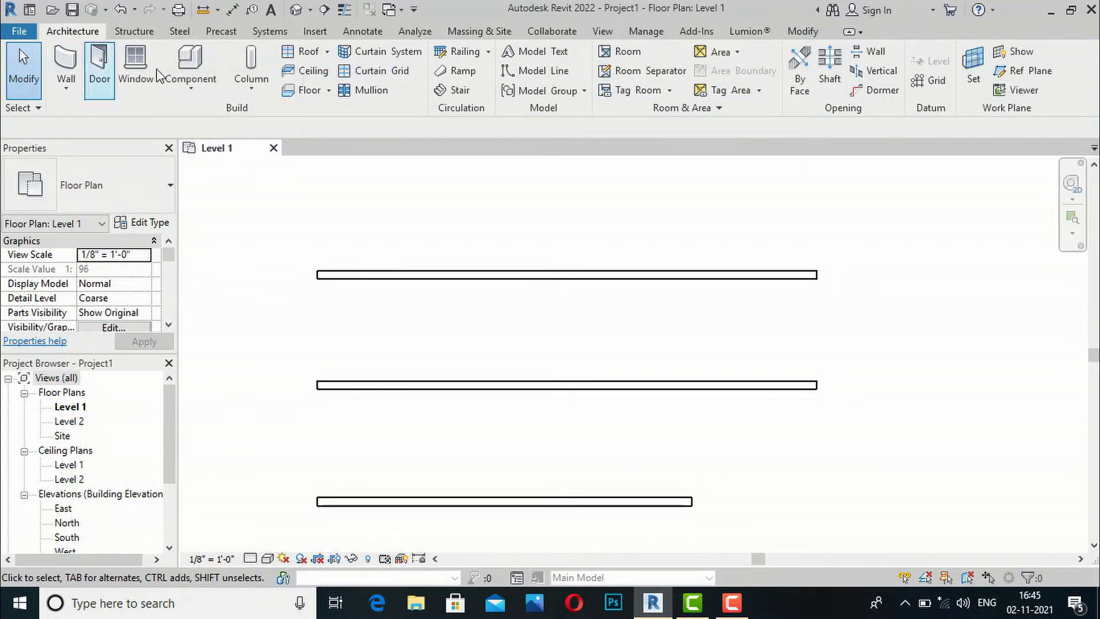
- Draw a fourth horizontal wall 10' long below the third, starting slightly right of its left end
click(66, 60)
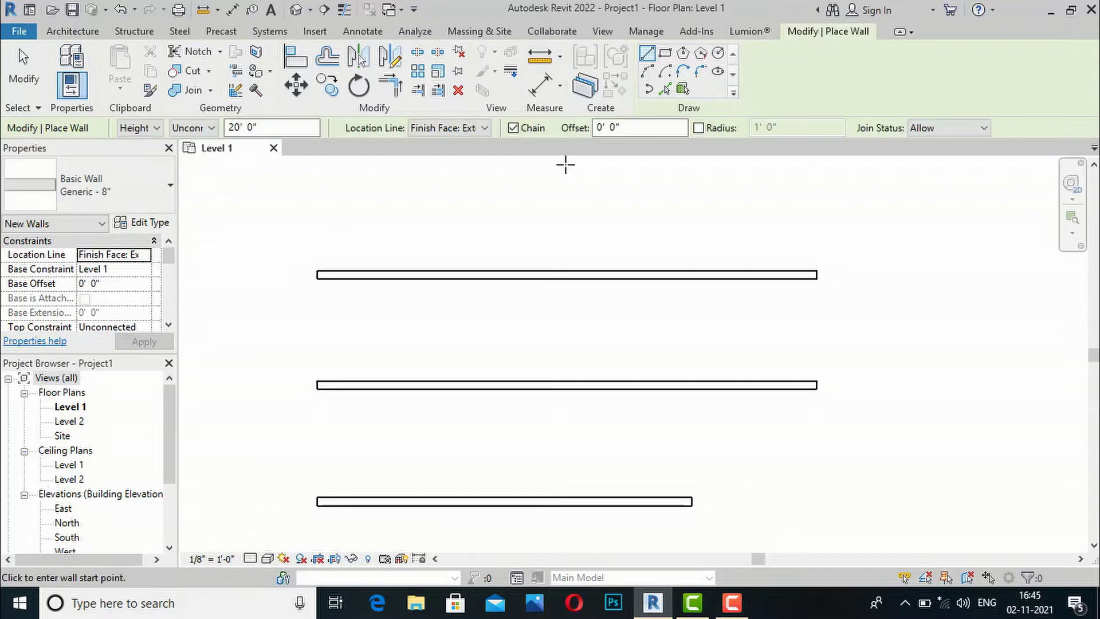
scroll(565, 165, down, 1)
click(385, 479)
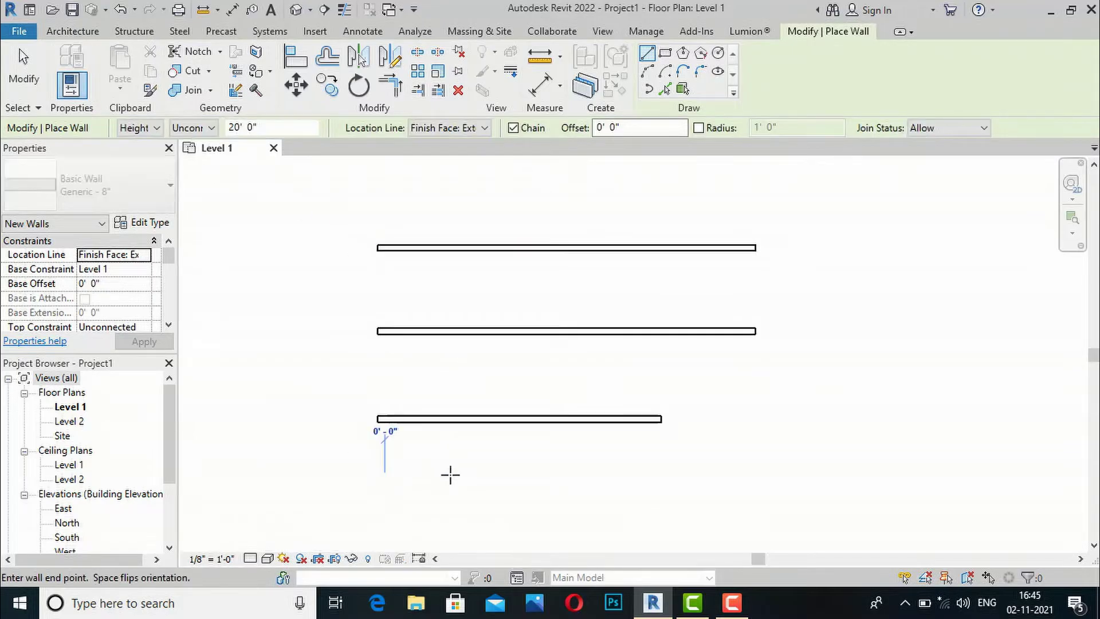
text(1)
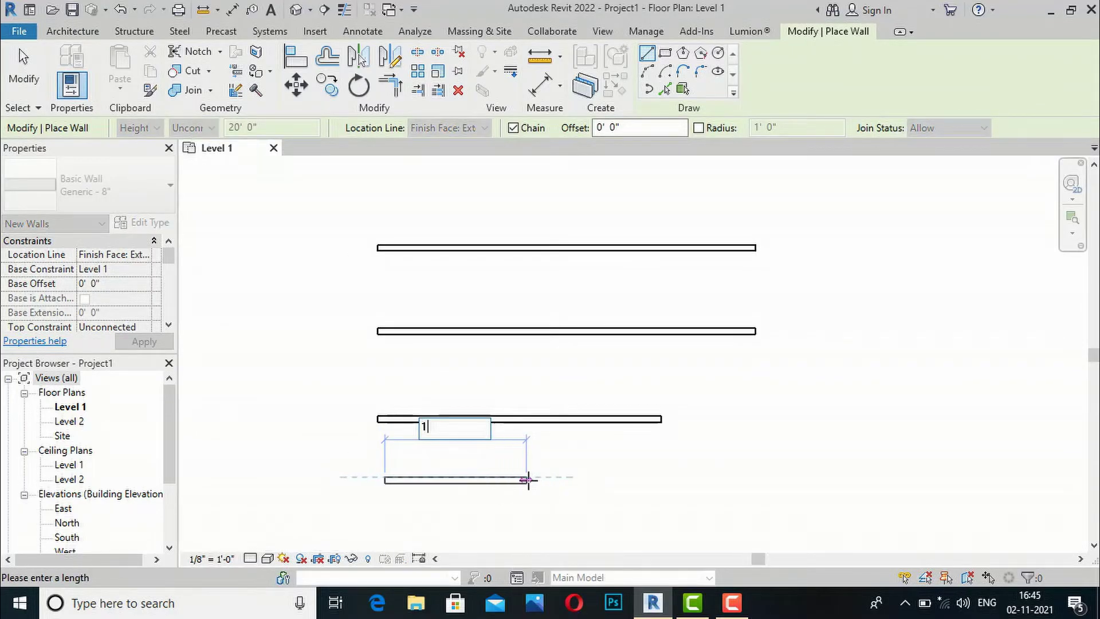
text(0')
key(Return)
key(Escape)
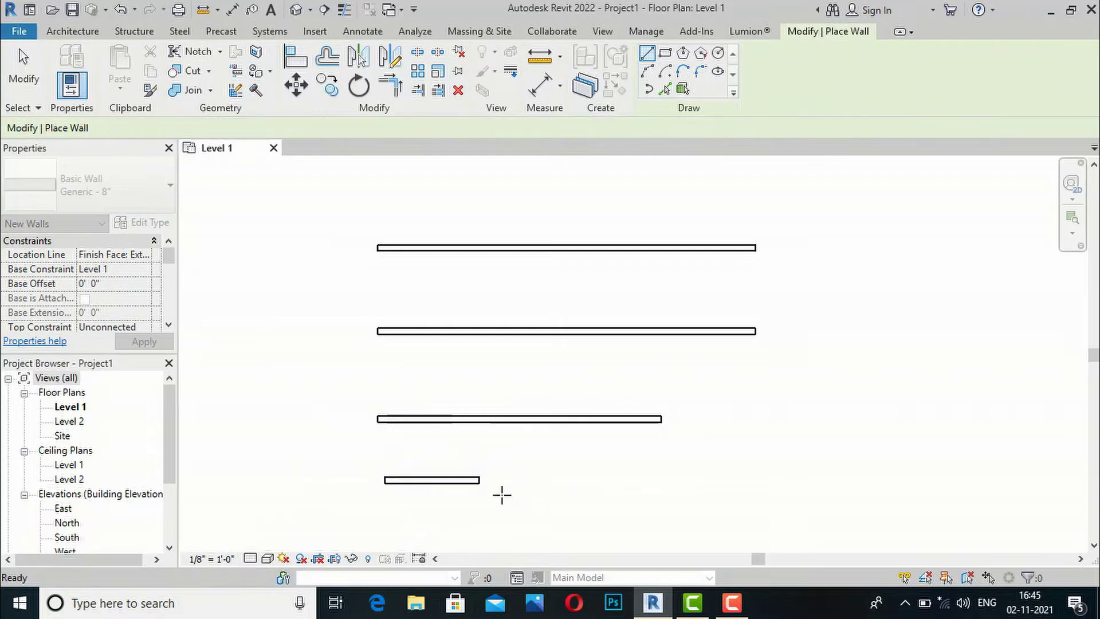
key(Escape)
- Scale the fourth wall graphically from its left end, using its right end as the drag point, to 30', and check the third wall's length
click(438, 71)
click(98, 128)
scroll(437, 494, up, 3)
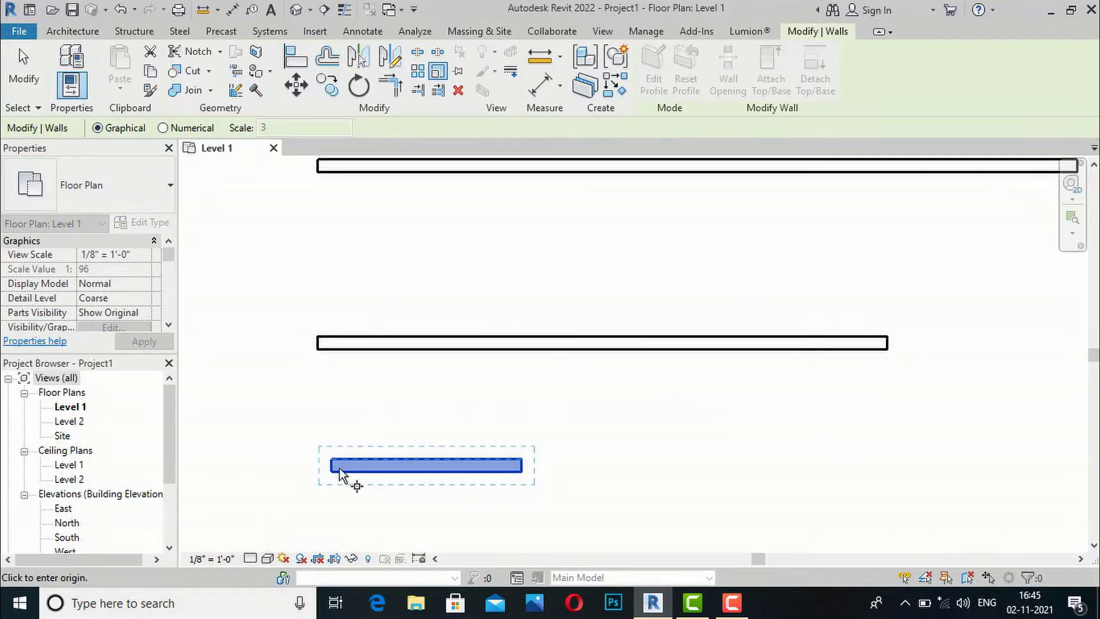
scroll(333, 465, up, 2)
click(332, 459)
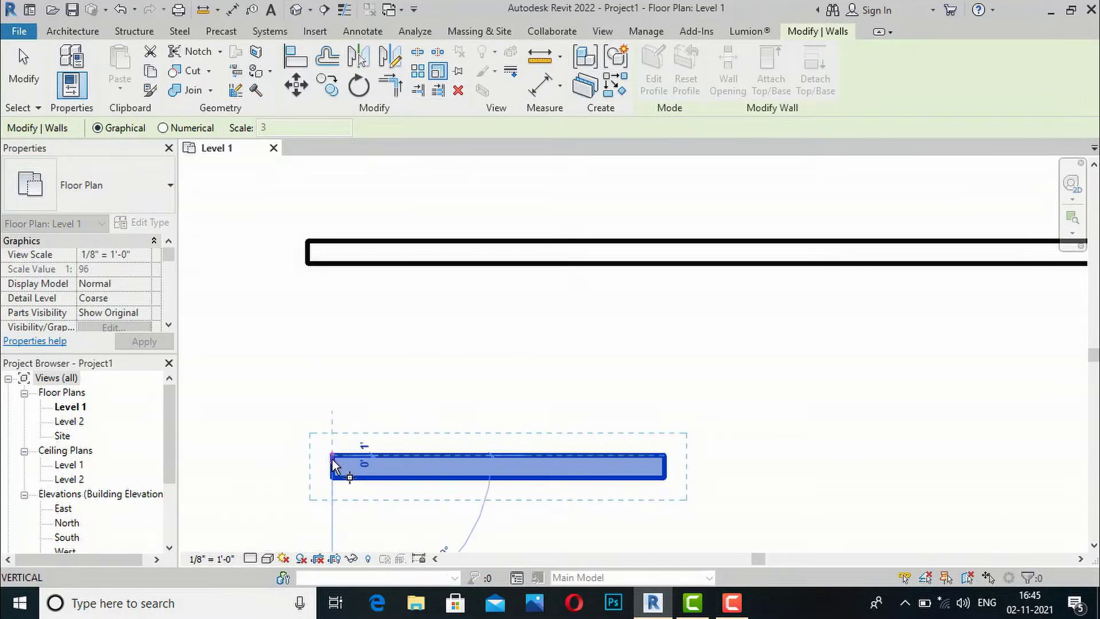
click(664, 456)
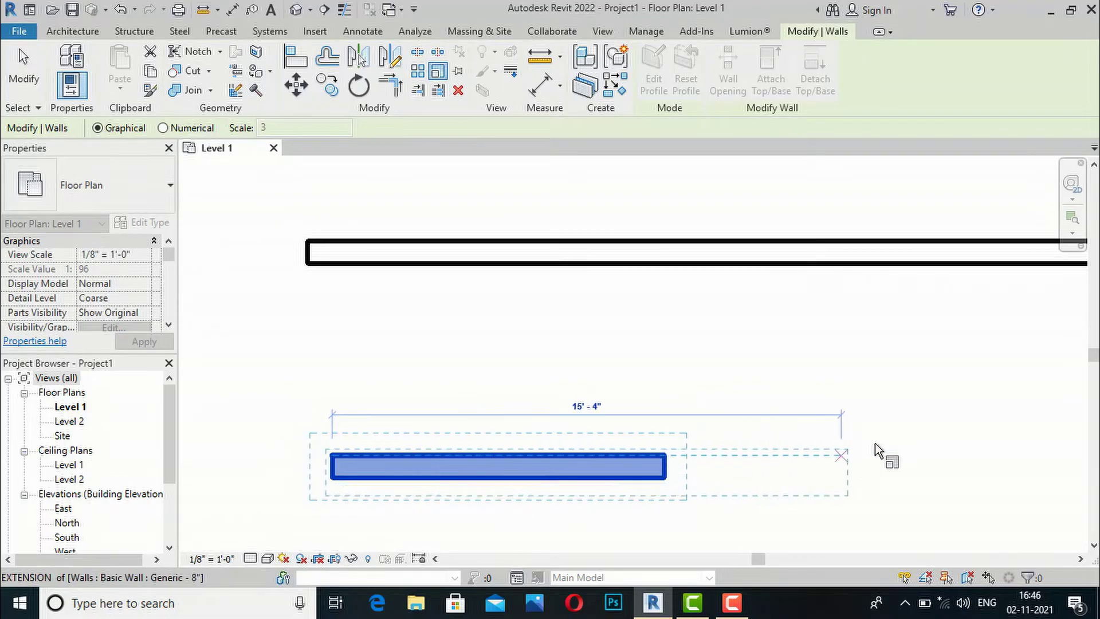
text(30)
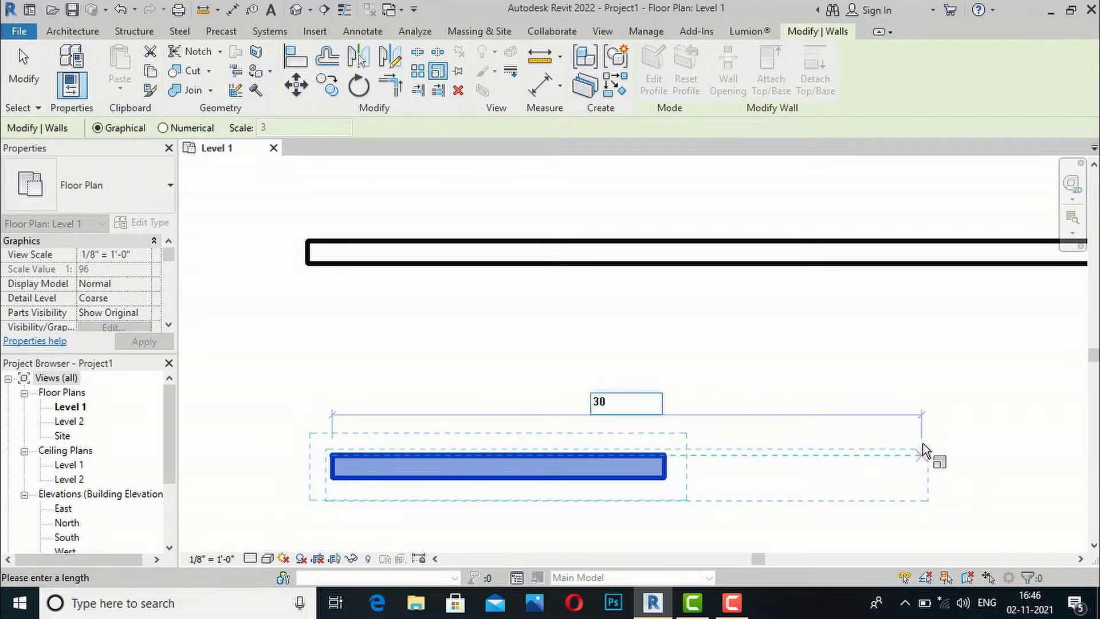
text(')
key(Return)
scroll(450, 338, down, 4)
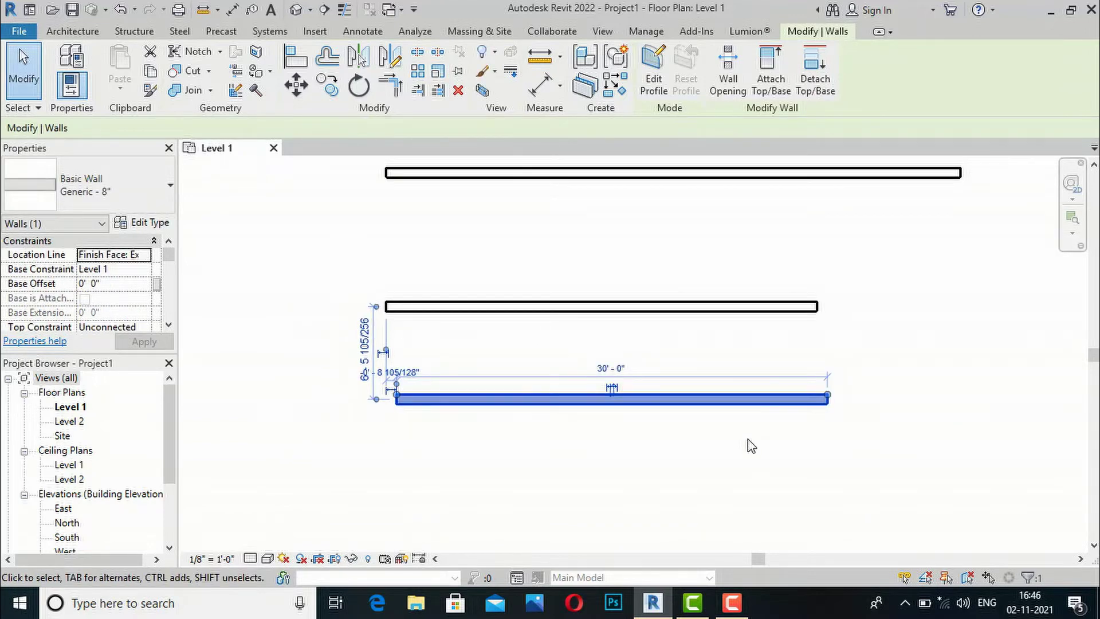
key(Escape)
click(613, 306)
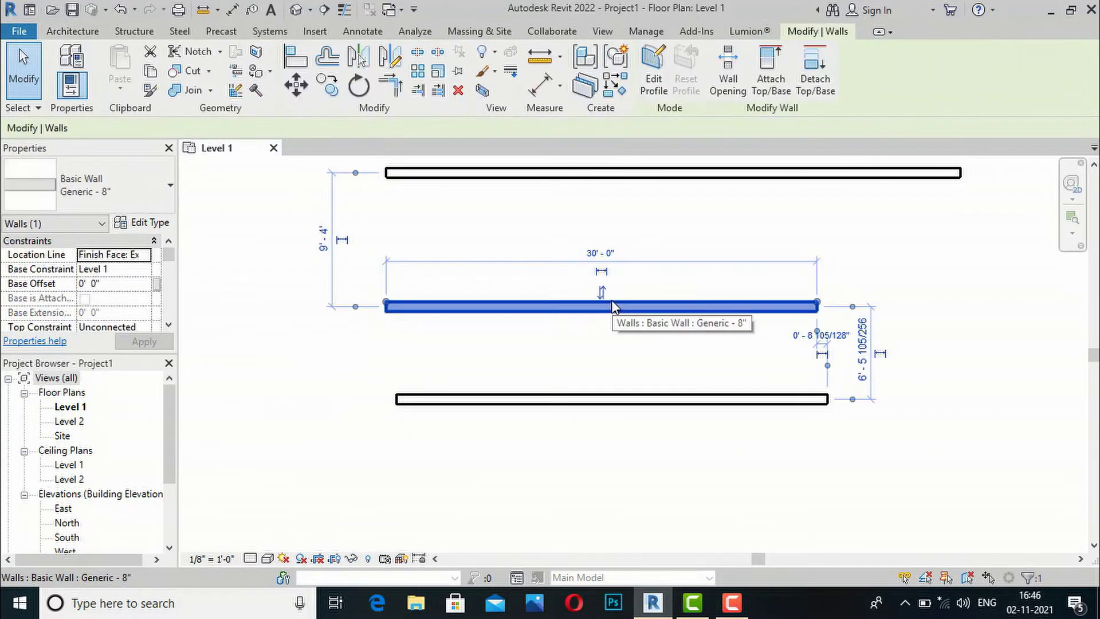
key(Escape)
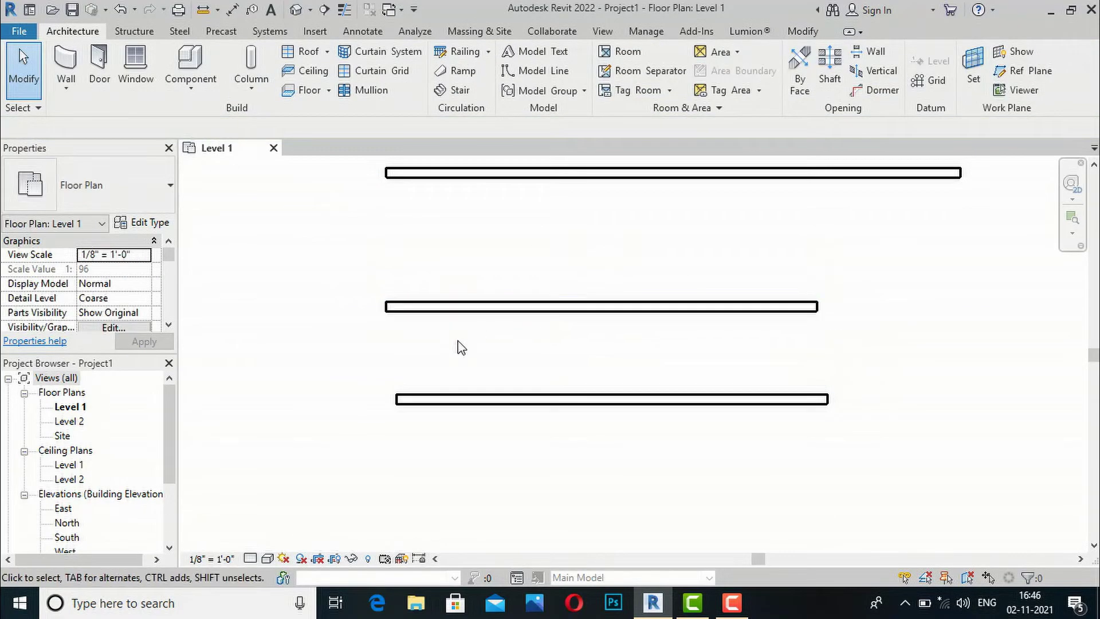
- Draw a fifth horizontal wall 30' long below the others, starting in line with the third wall's left end
scroll(457, 344, down, 2)
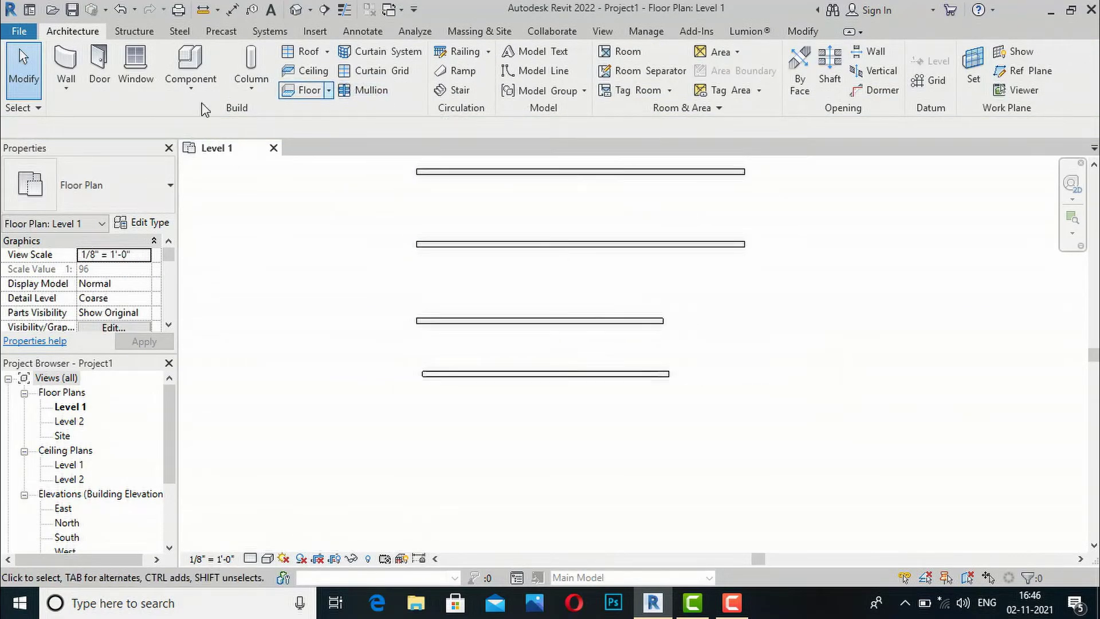
click(66, 63)
click(417, 449)
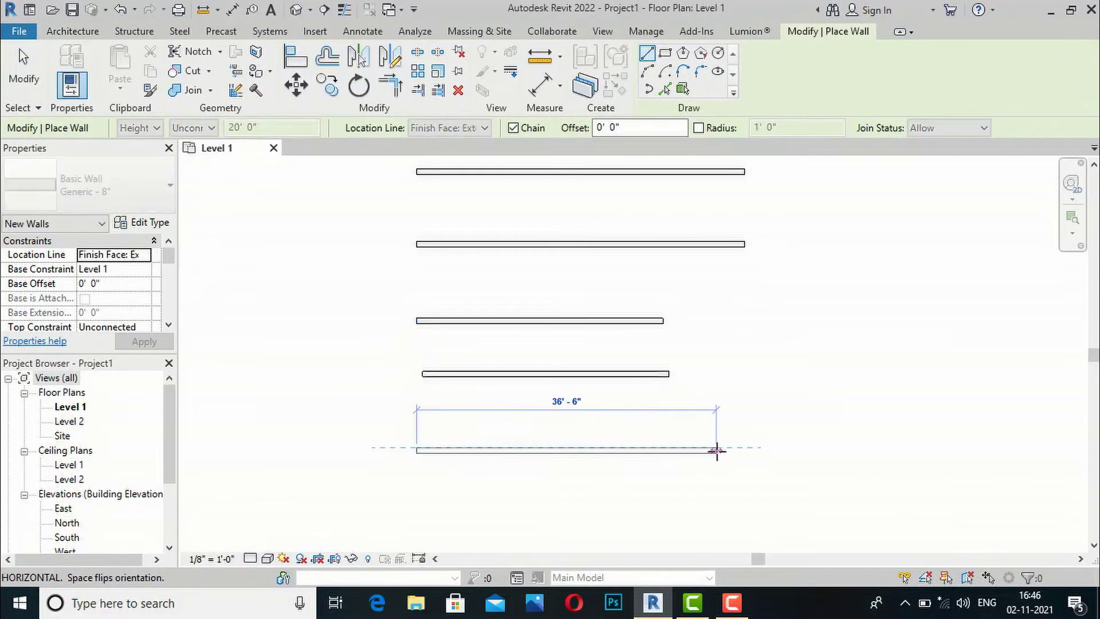
text(3)
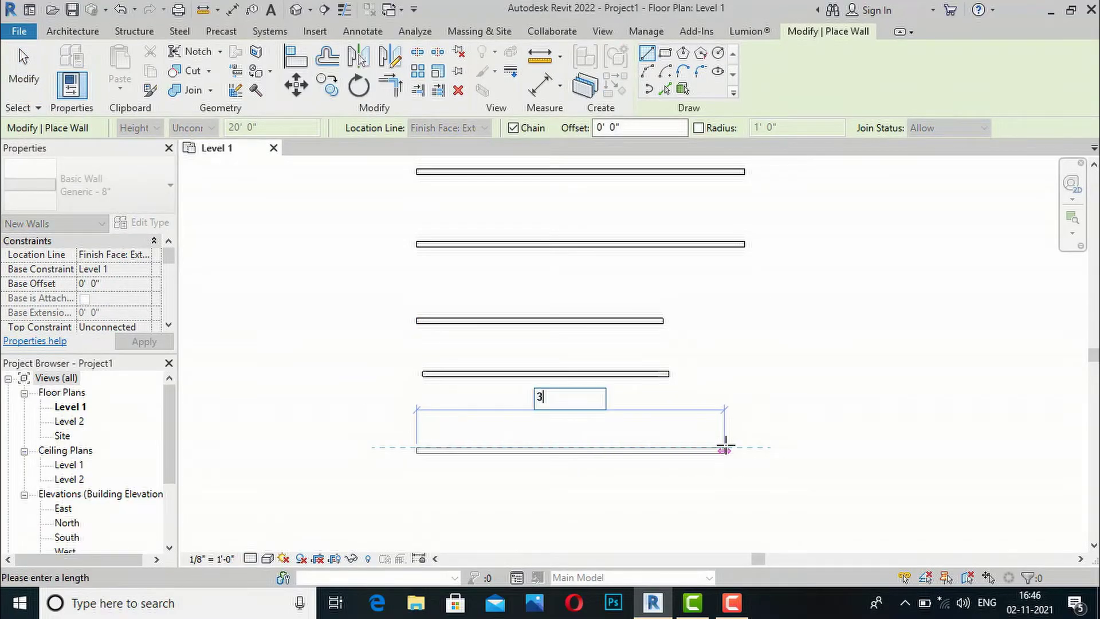
text(0')
key(Return)
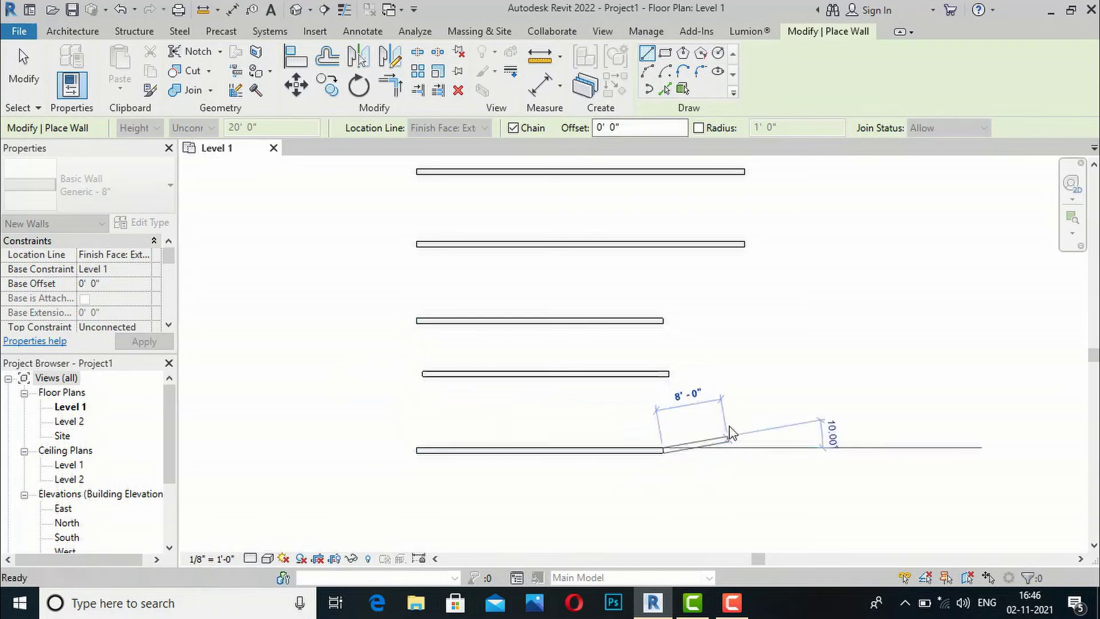
key(Escape)
key(Escape)
- Scale the fifth wall numerically by a factor of 0.5, with its left end as the origin
click(609, 460)
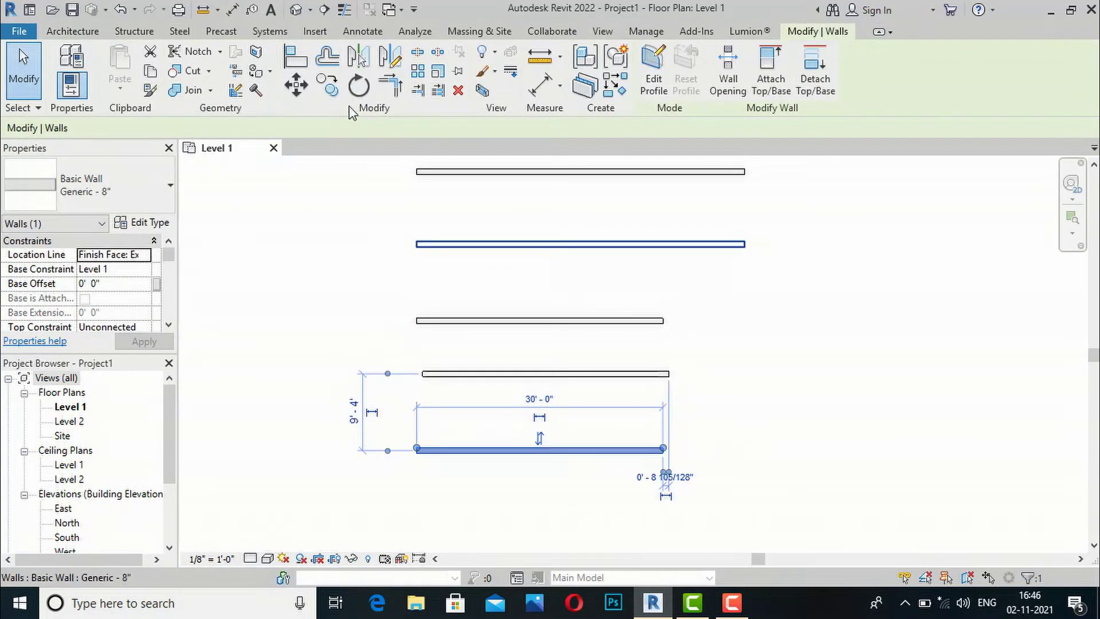
click(439, 77)
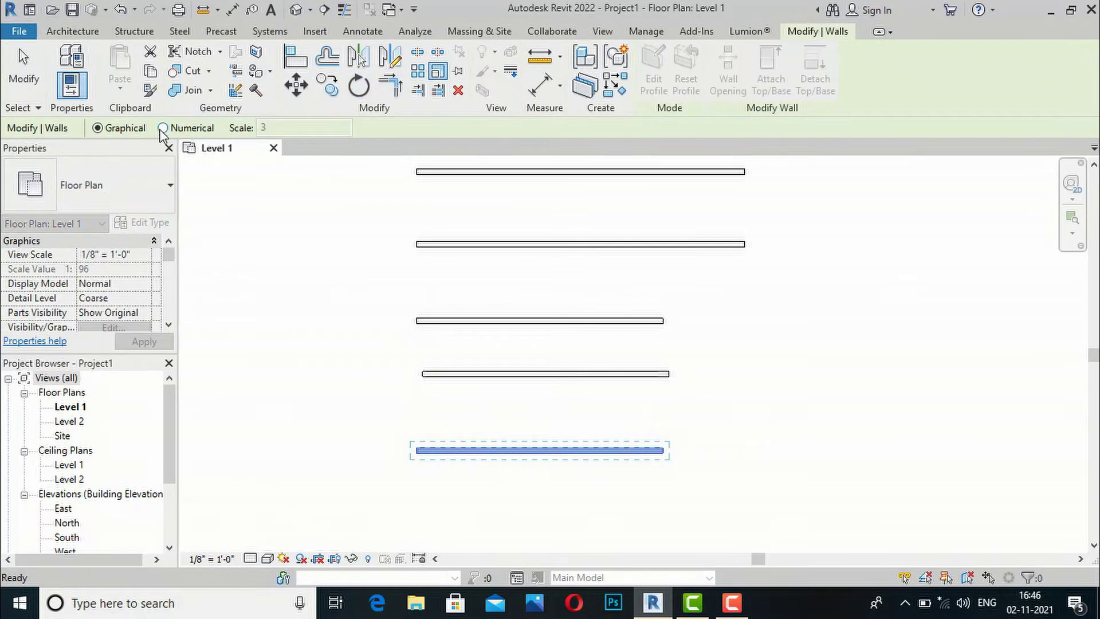
click(162, 129)
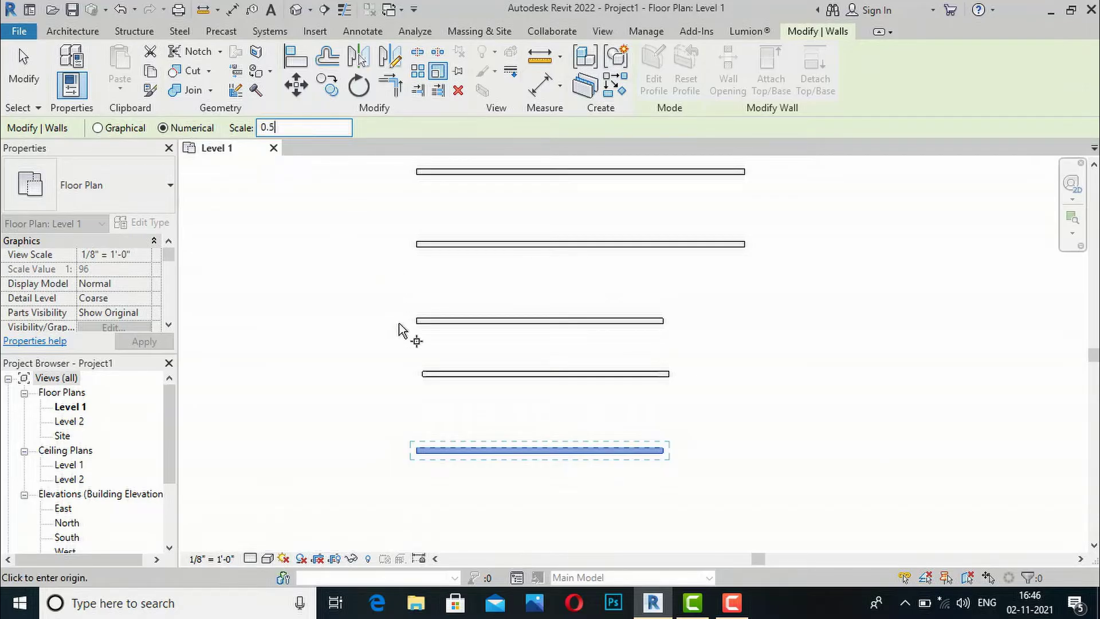
click(415, 450)
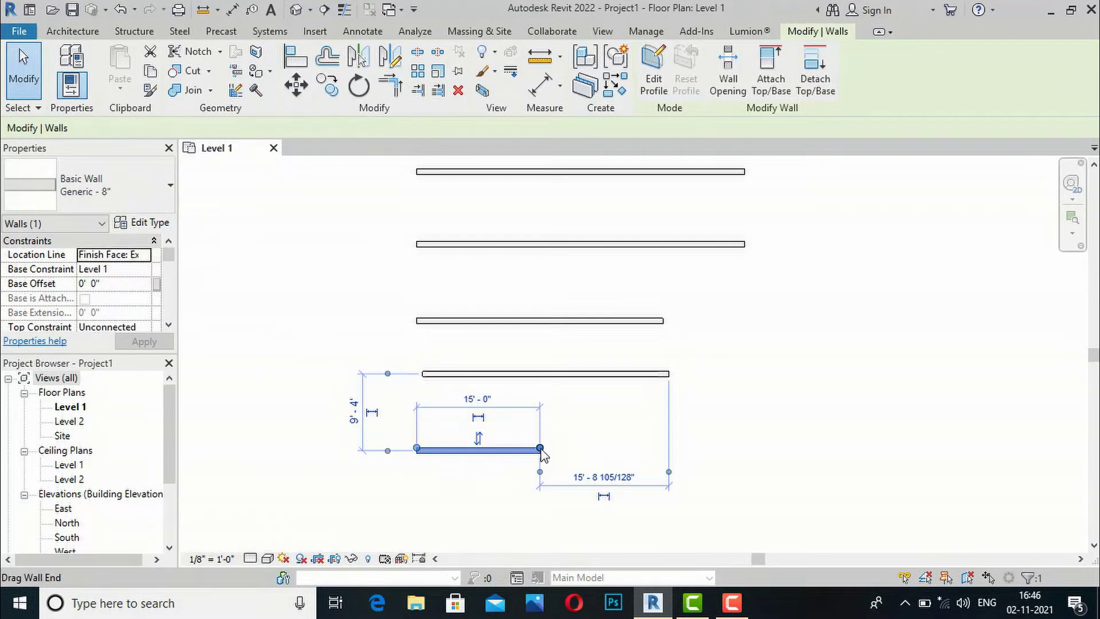
scroll(479, 456, up, 3)
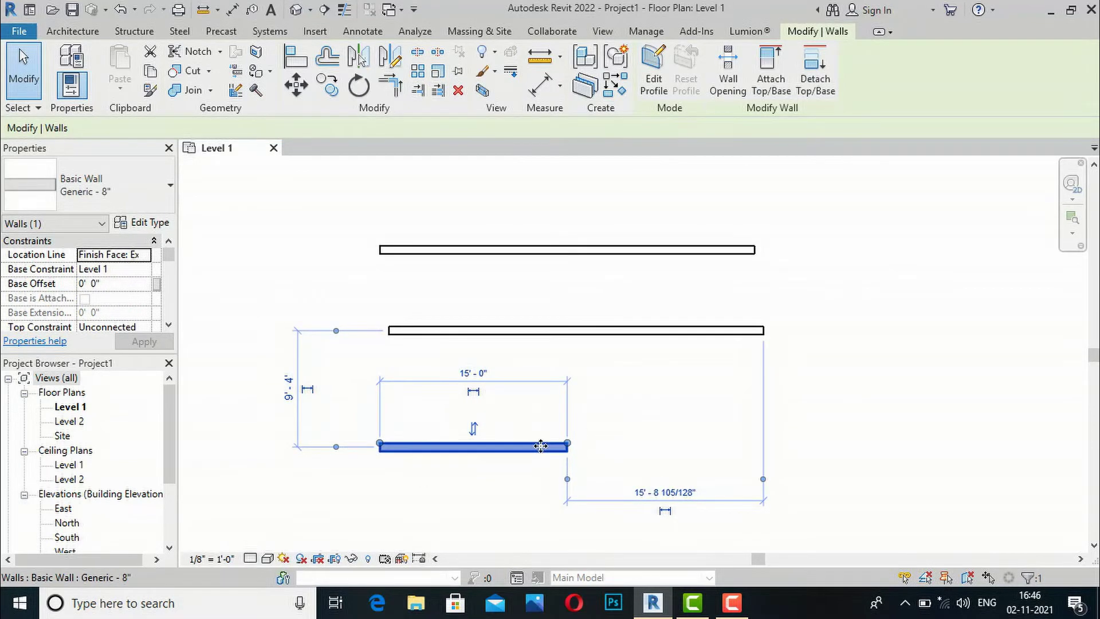
click(265, 199)
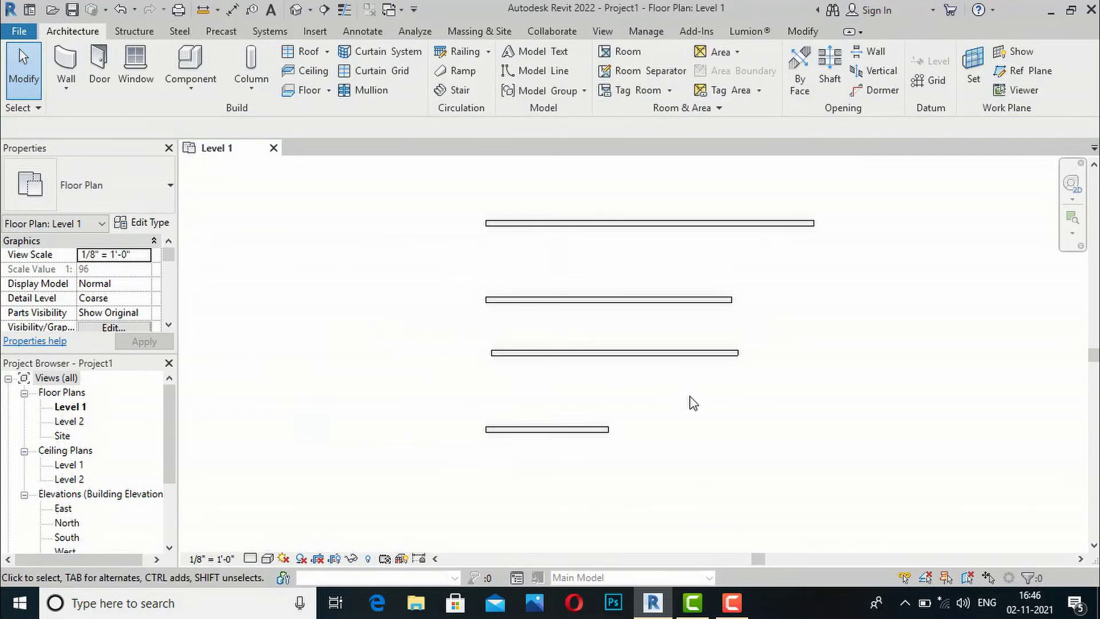
- Split the topmost wall with Split Element at its midpoint, 20' from its left end, leaving Delete Inner Segment off
scroll(682, 392, down, 5)
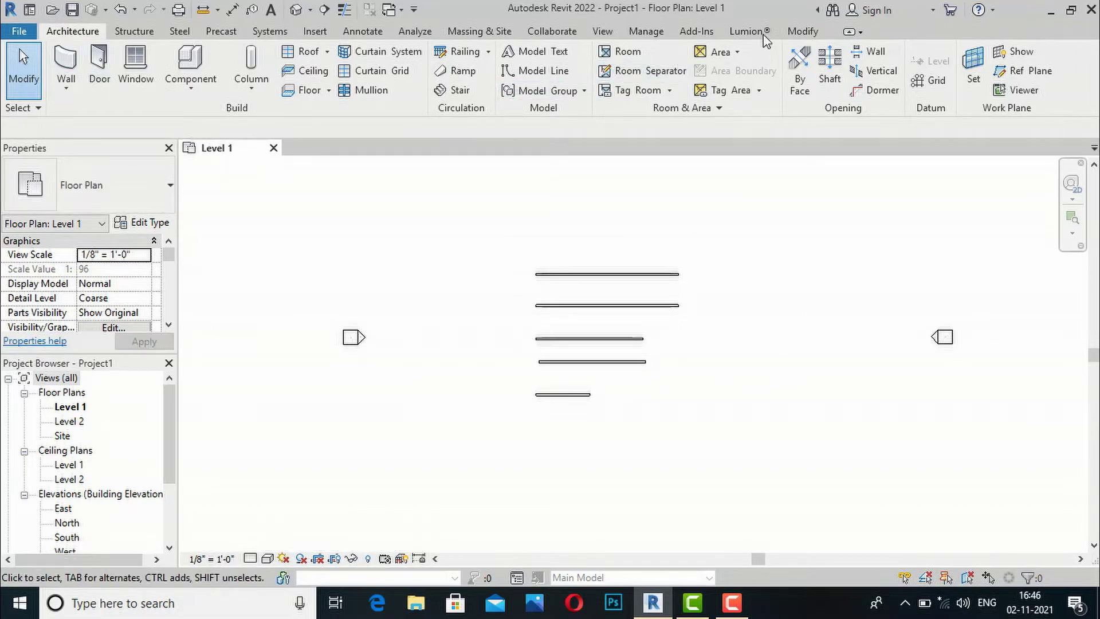
click(799, 36)
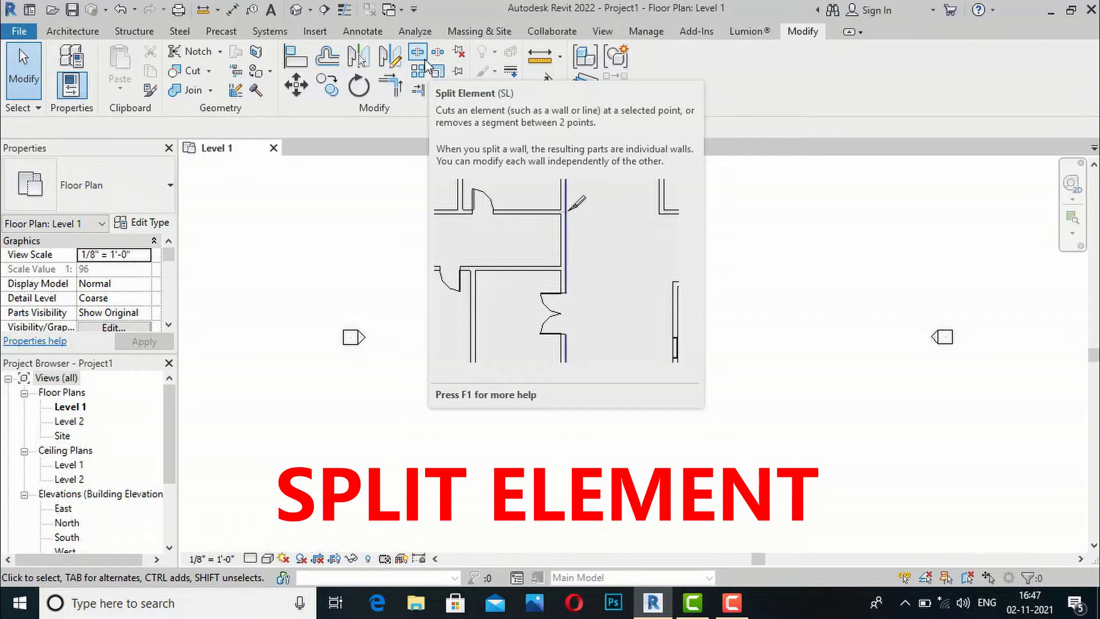
click(425, 61)
scroll(599, 273, up, 3)
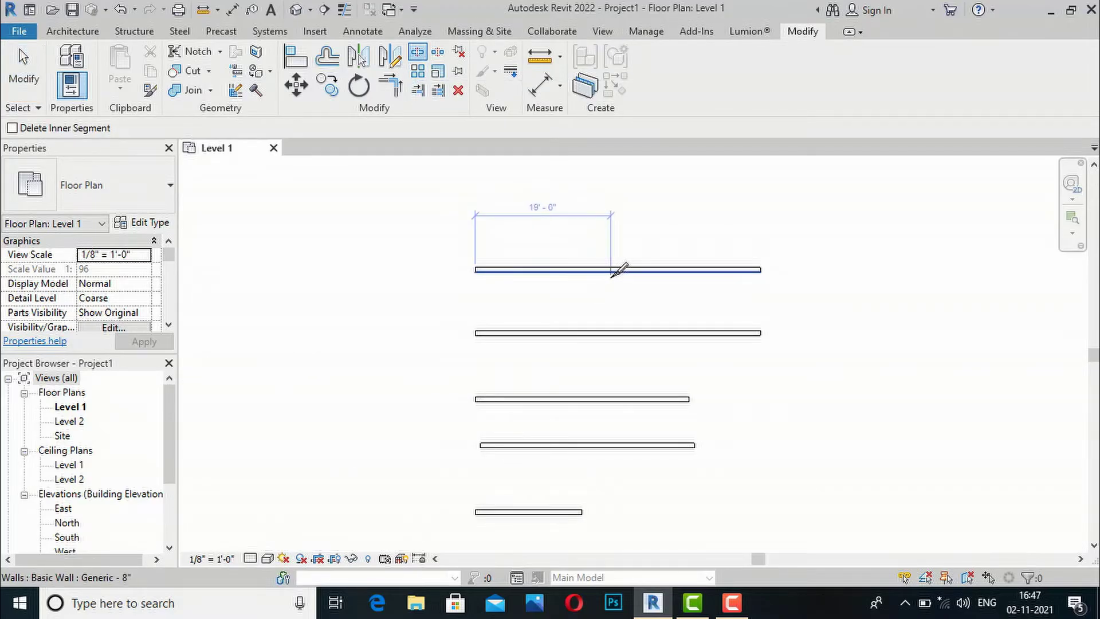
scroll(614, 273, up, 2)
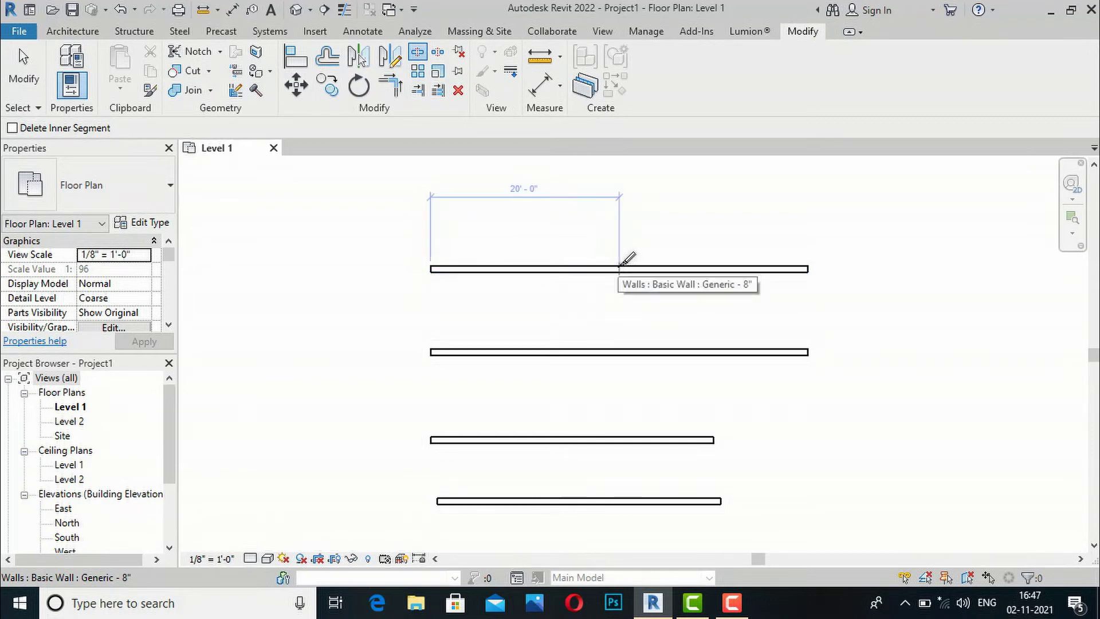
click(620, 268)
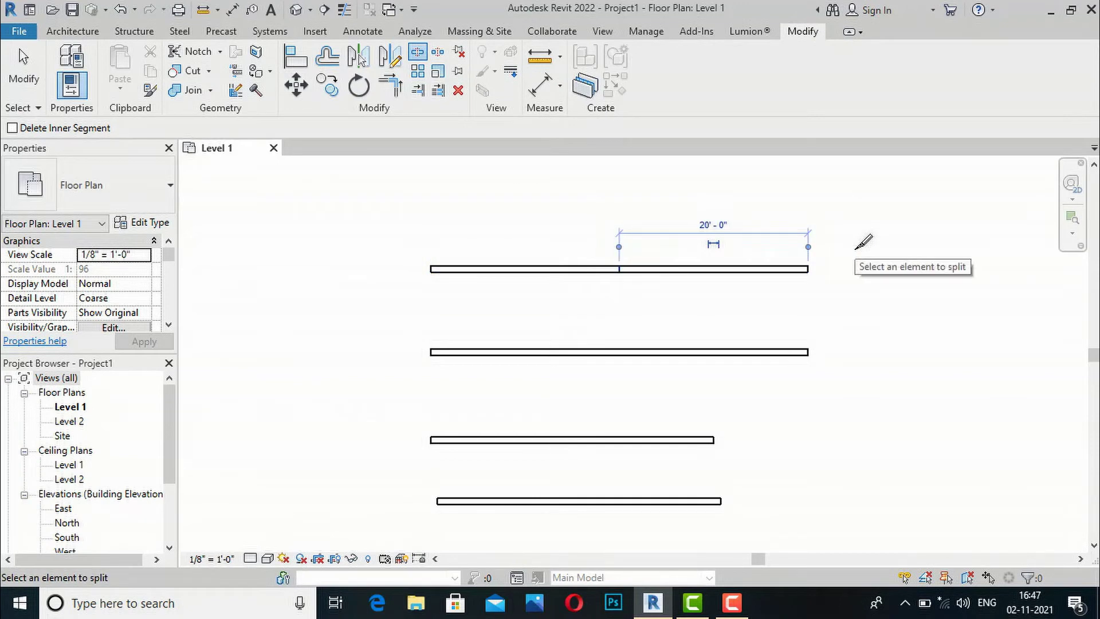
- Leave Split Element and select each half of the topmost wall in turn to check that they are separate walls
key(Escape)
key(Escape)
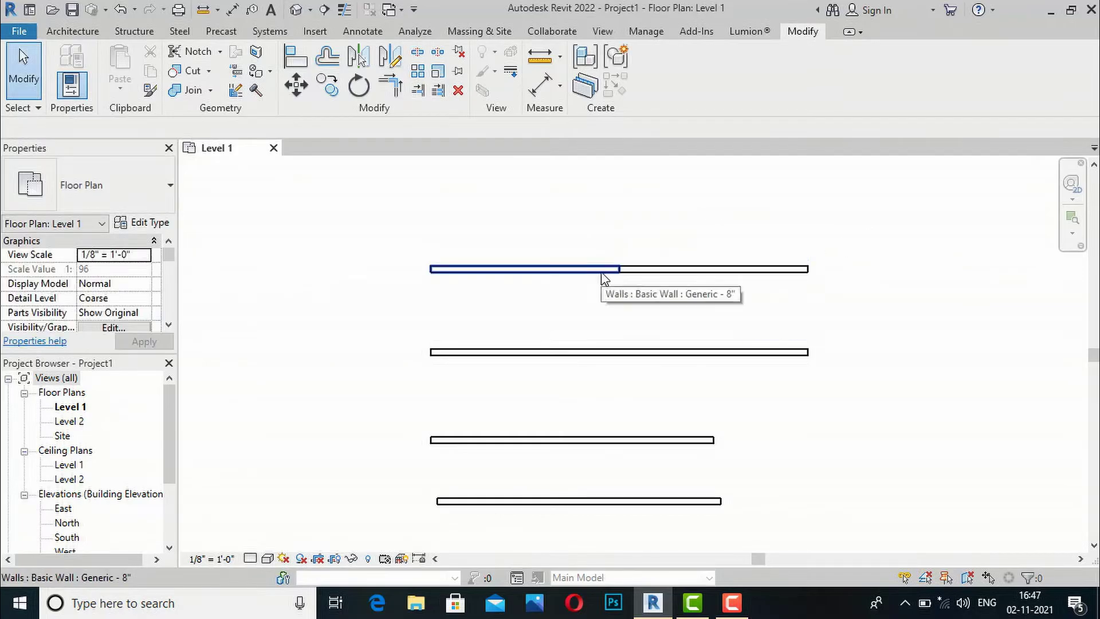
click(605, 279)
click(715, 279)
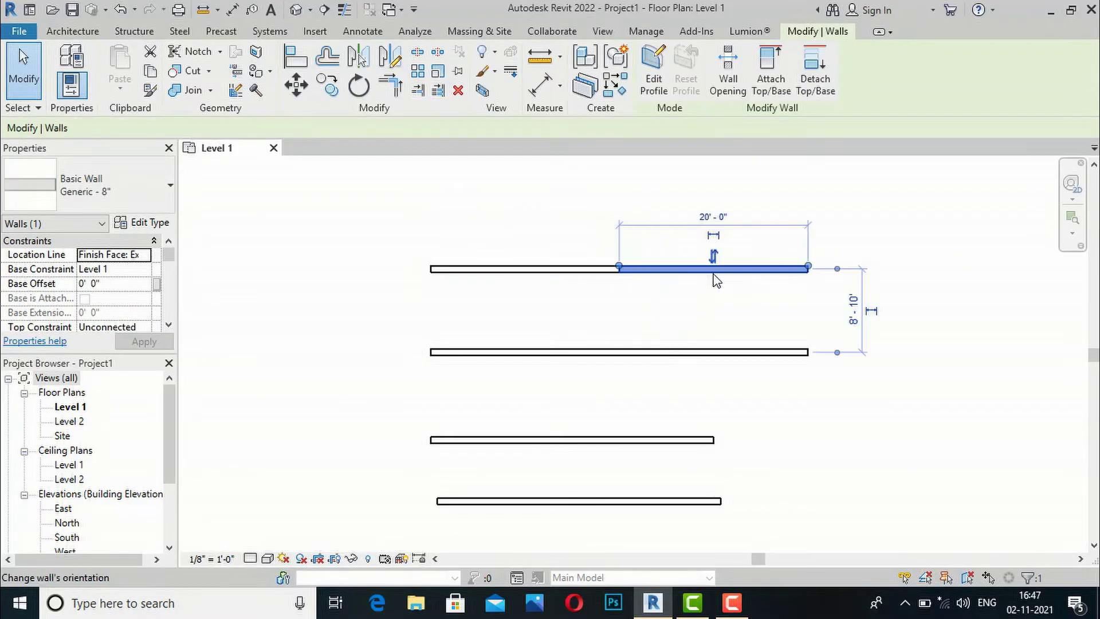
click(552, 290)
click(553, 280)
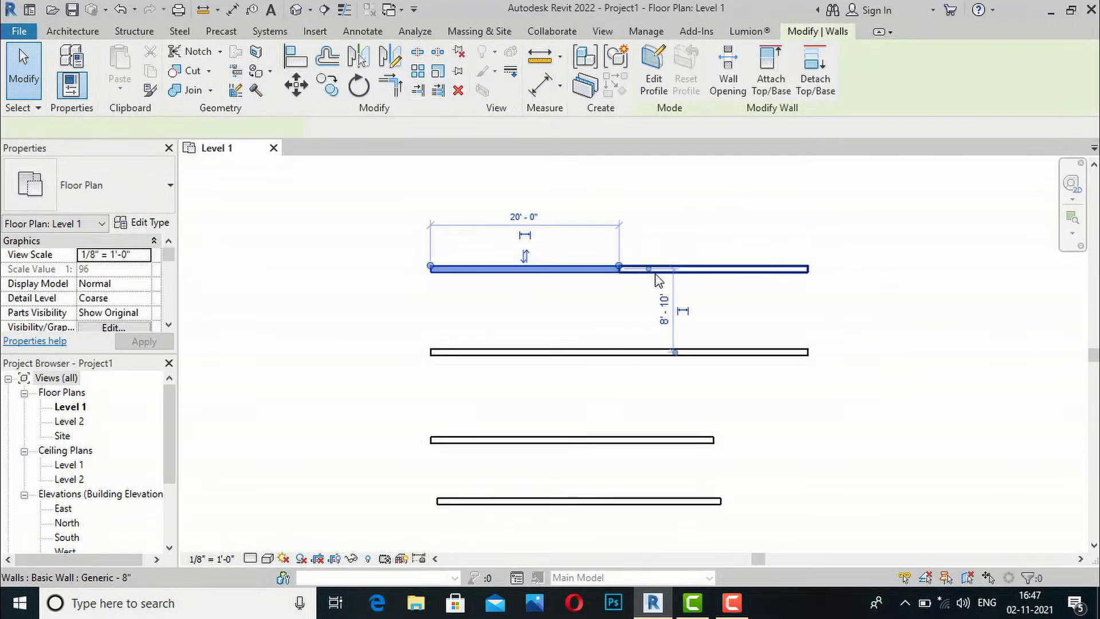
click(716, 280)
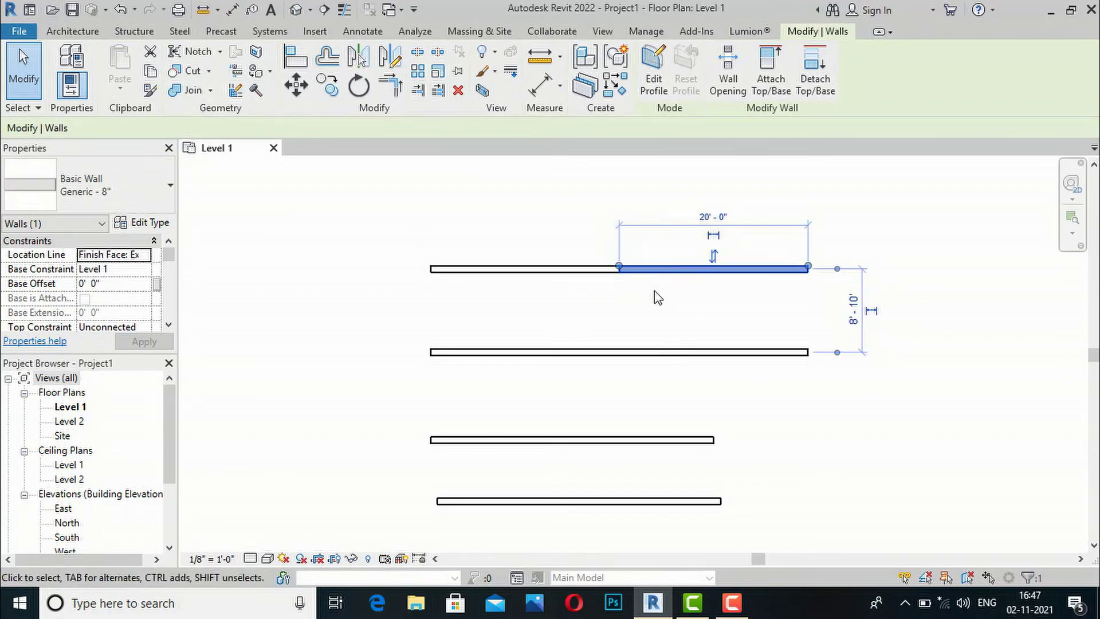
click(654, 291)
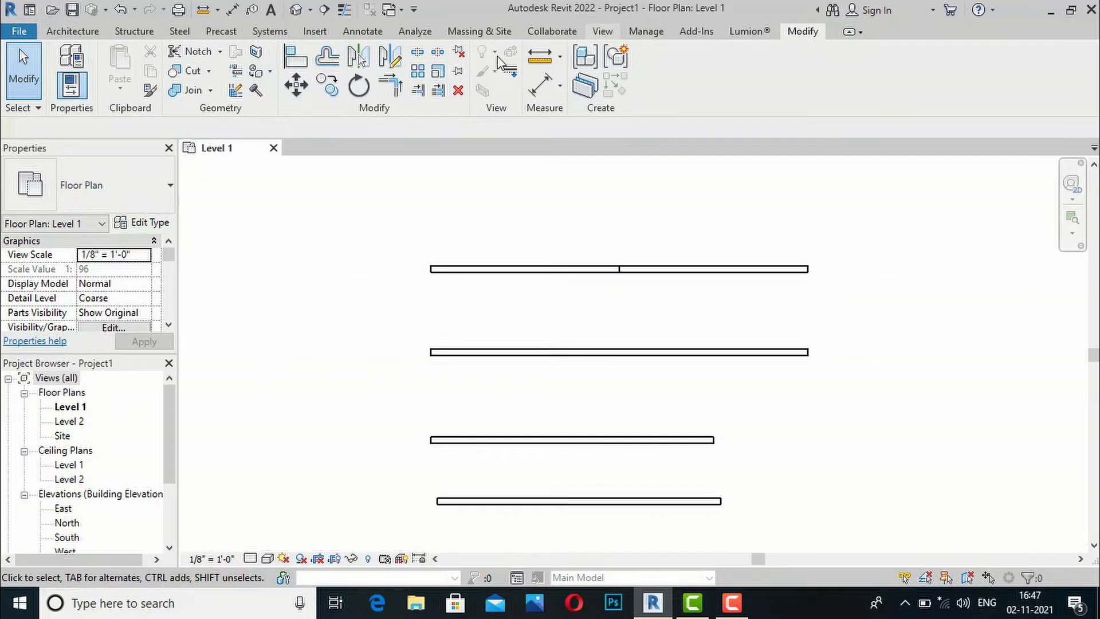
- Open the default 3D view, orbit to face the split wall and apply a shaded visual style
scroll(492, 63, up, 4)
click(456, 63)
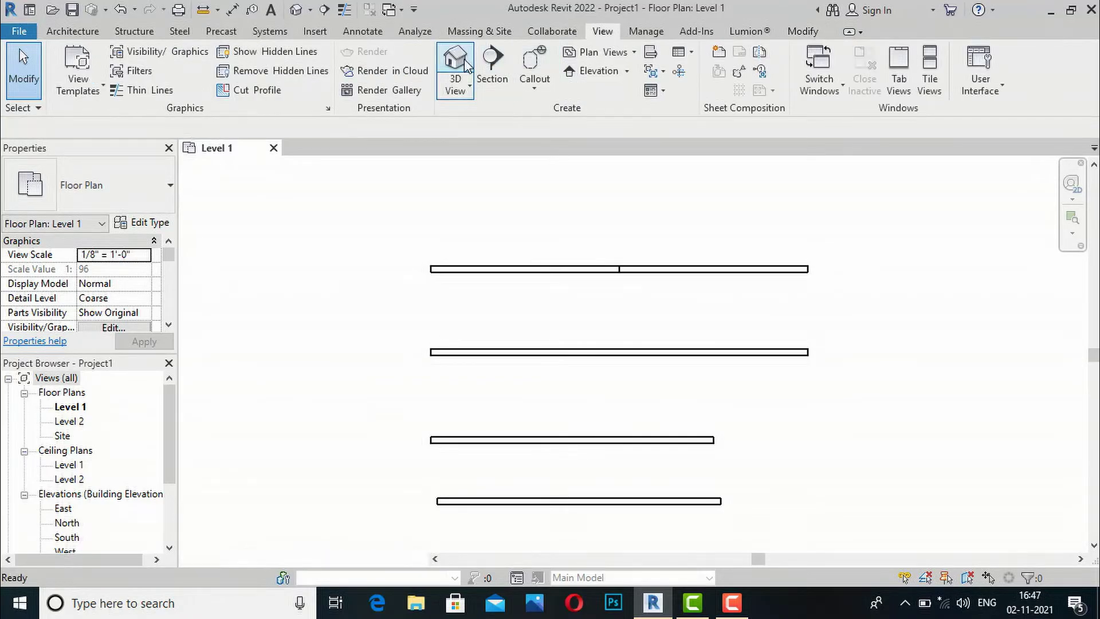
scroll(726, 341, up, 3)
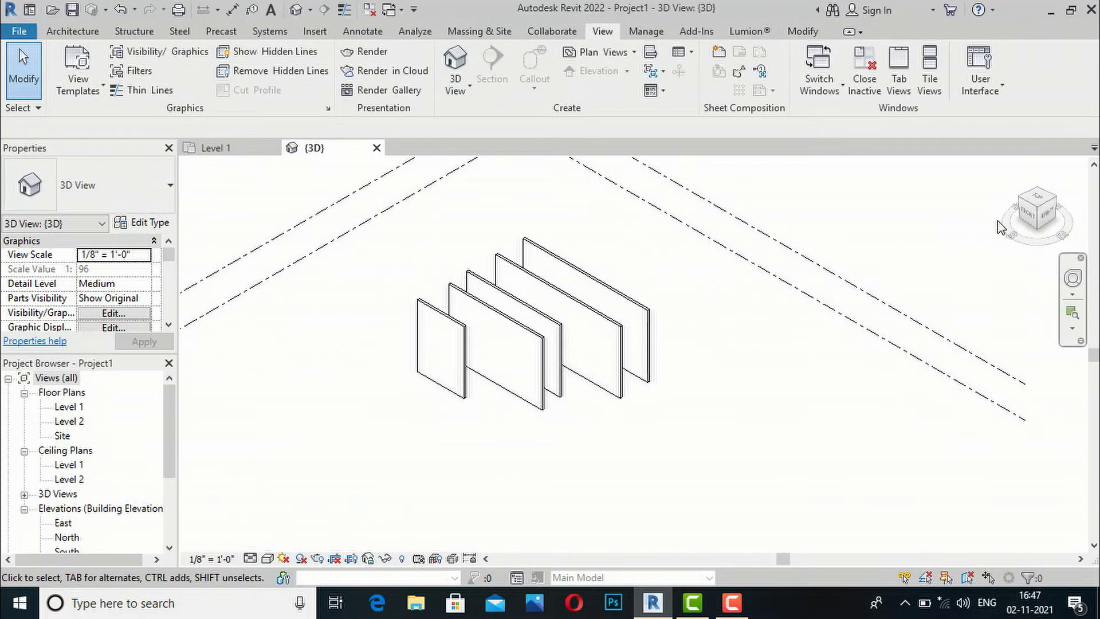
mouse_move(1044, 217)
mouse_down()
mouse_move(921, 265)
mouse_move(864, 229)
mouse_move(858, 206)
mouse_up()
click(273, 559)
click(298, 541)
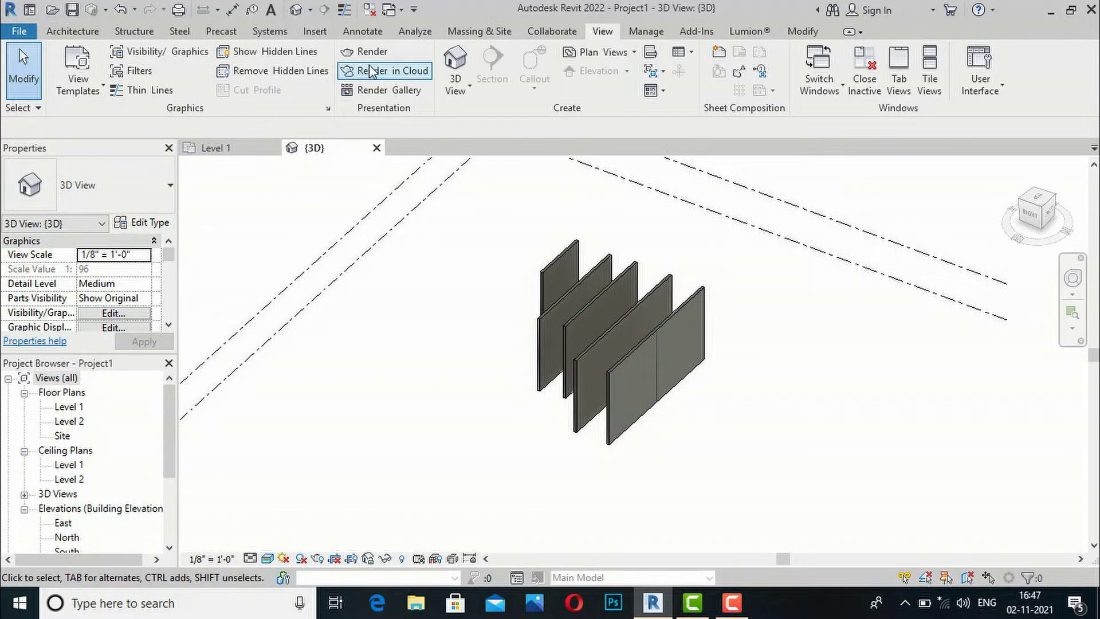
- Split the wall behind the already split one near its middle with Split with Gap, using a 4" joint gap, and inspect the gap
click(93, 34)
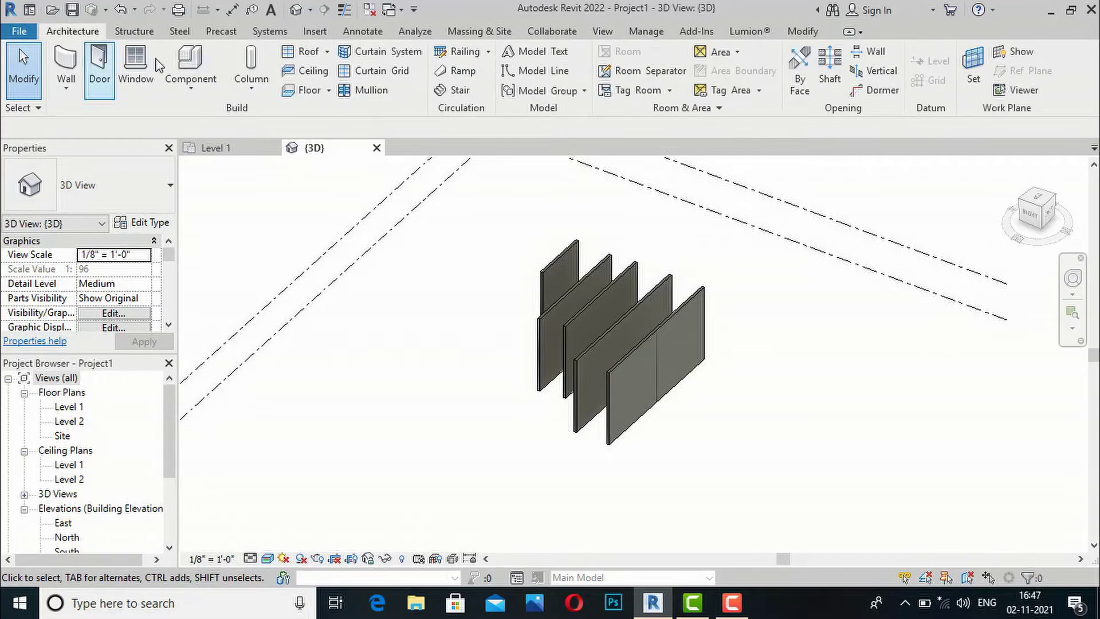
click(799, 32)
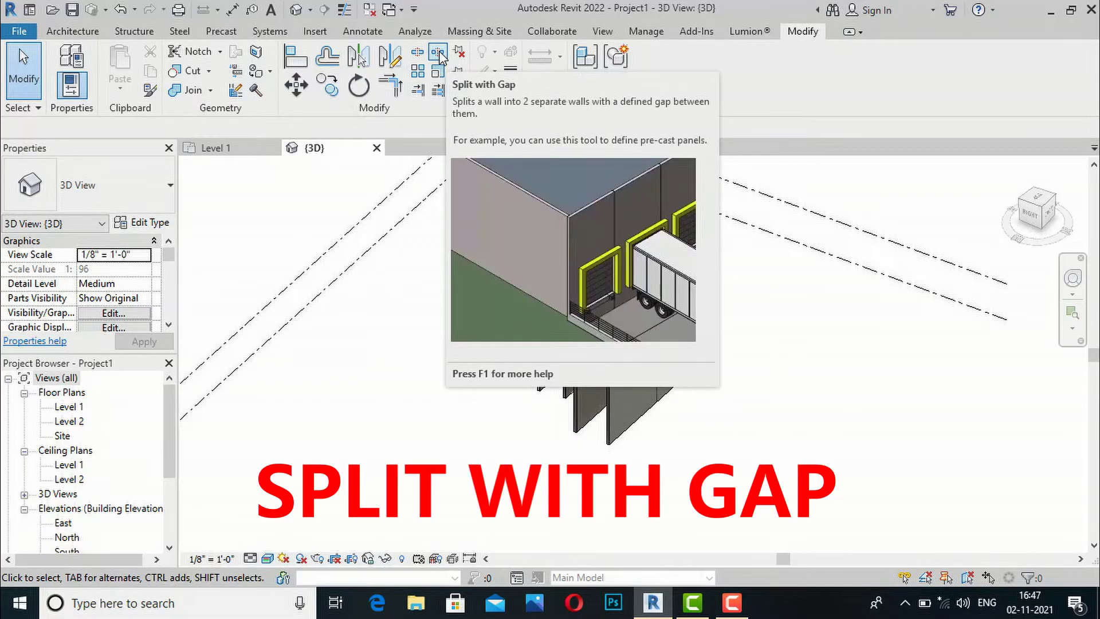
click(439, 54)
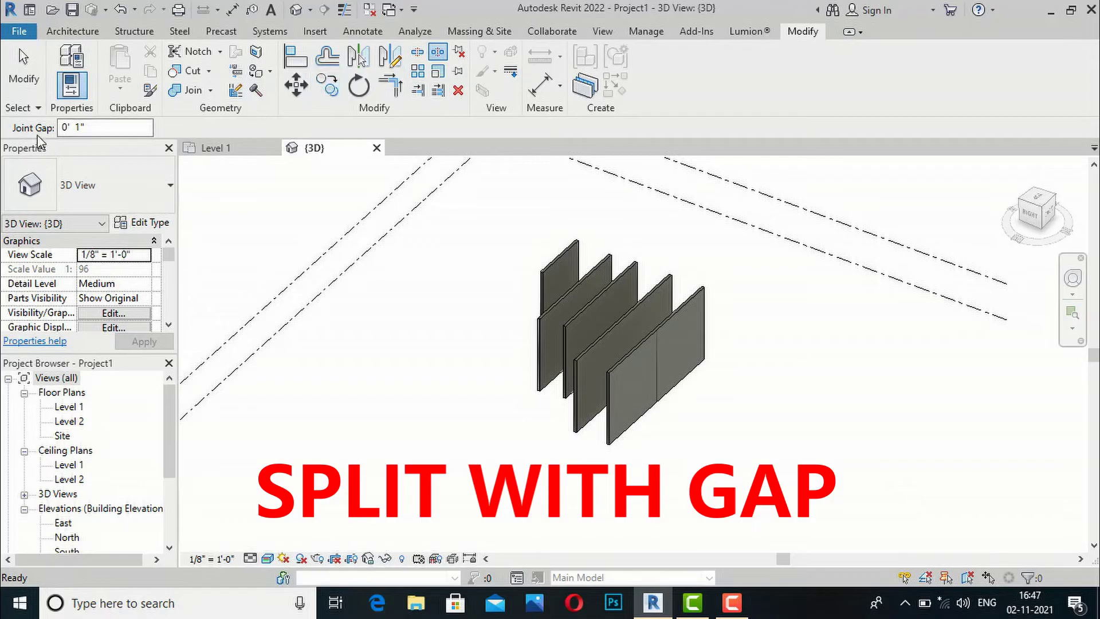
click(55, 128)
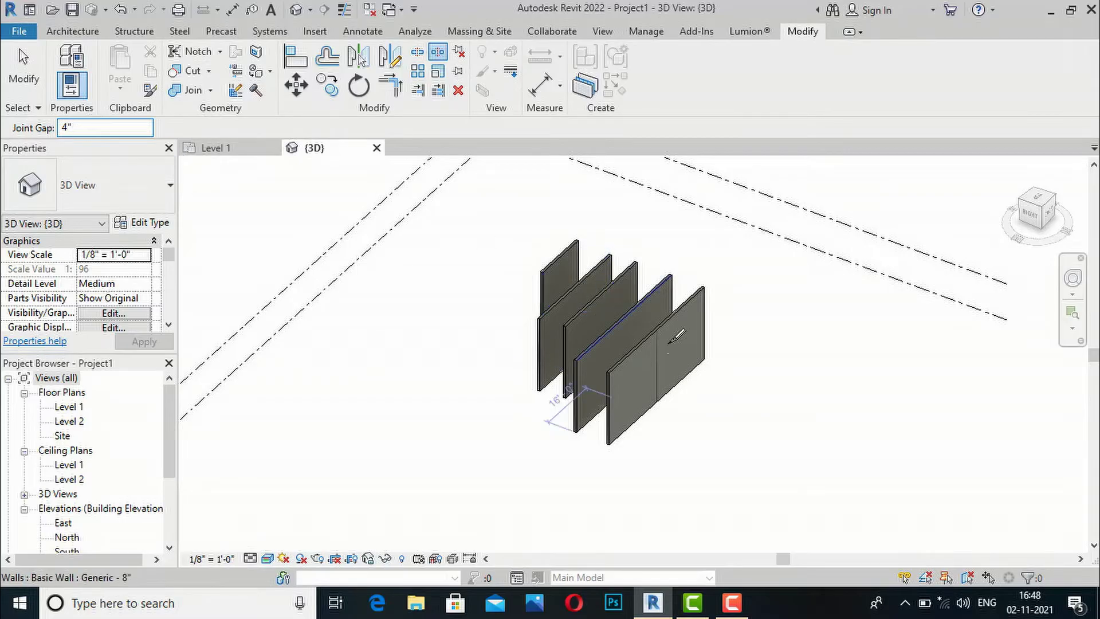
scroll(582, 279, up, 6)
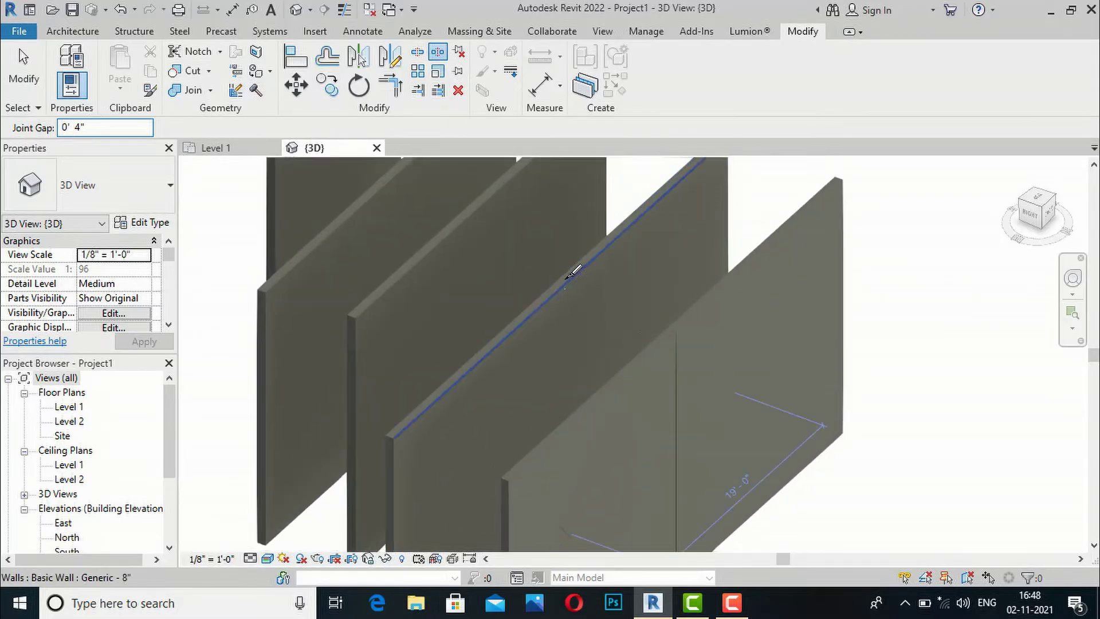
click(569, 271)
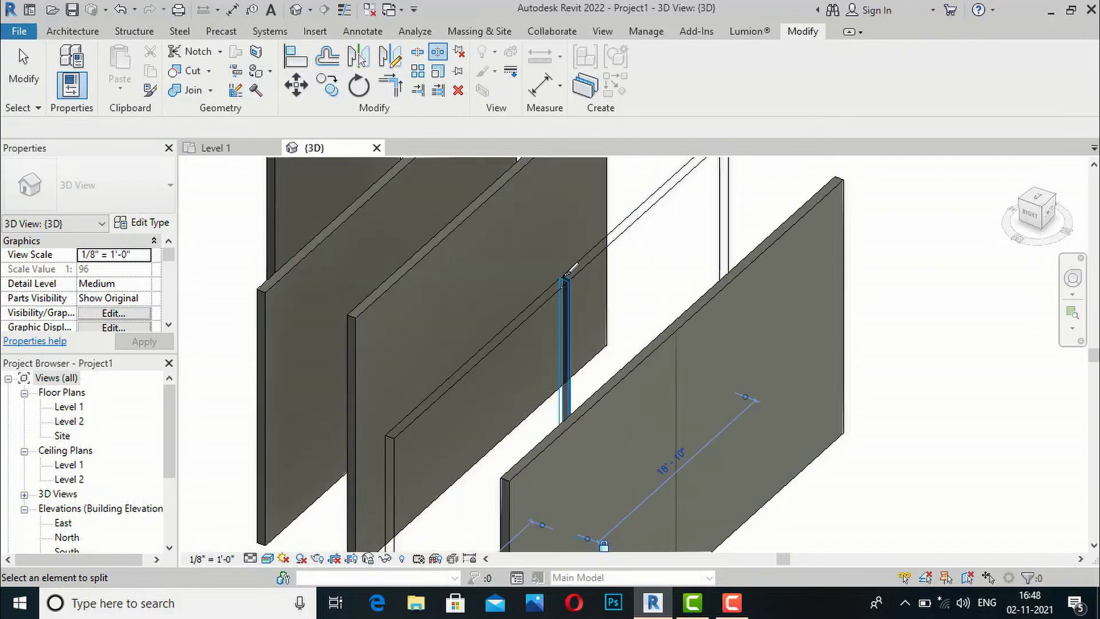
scroll(586, 281, down, 3)
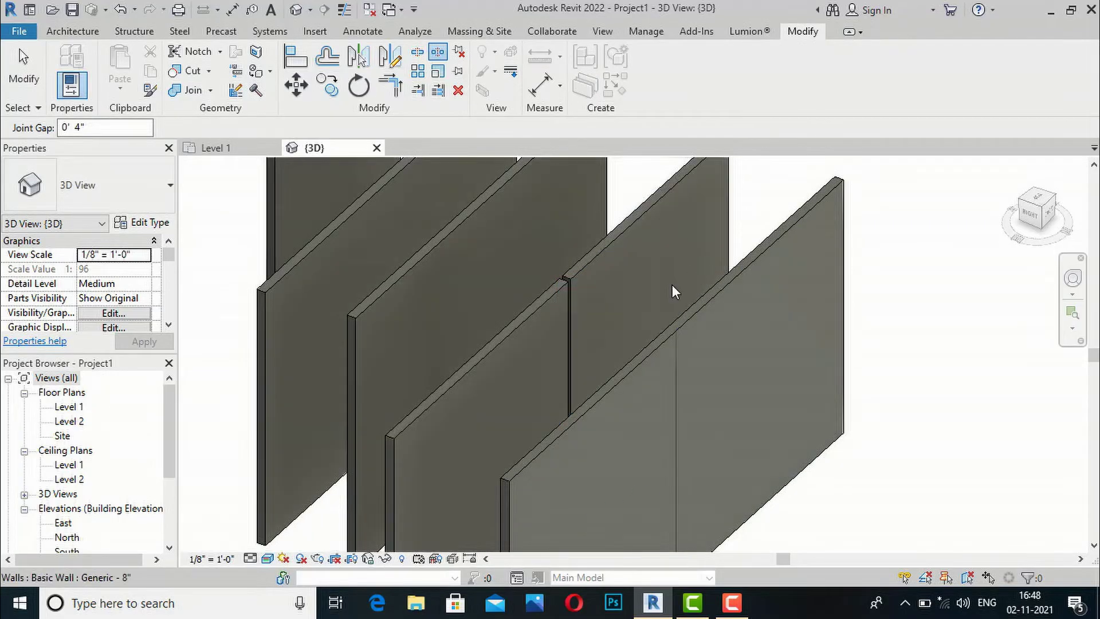
key(Escape)
scroll(573, 279, up, 6)
shift+middle_drag(557, 273, 644, 233)
scroll(642, 239, down, 3)
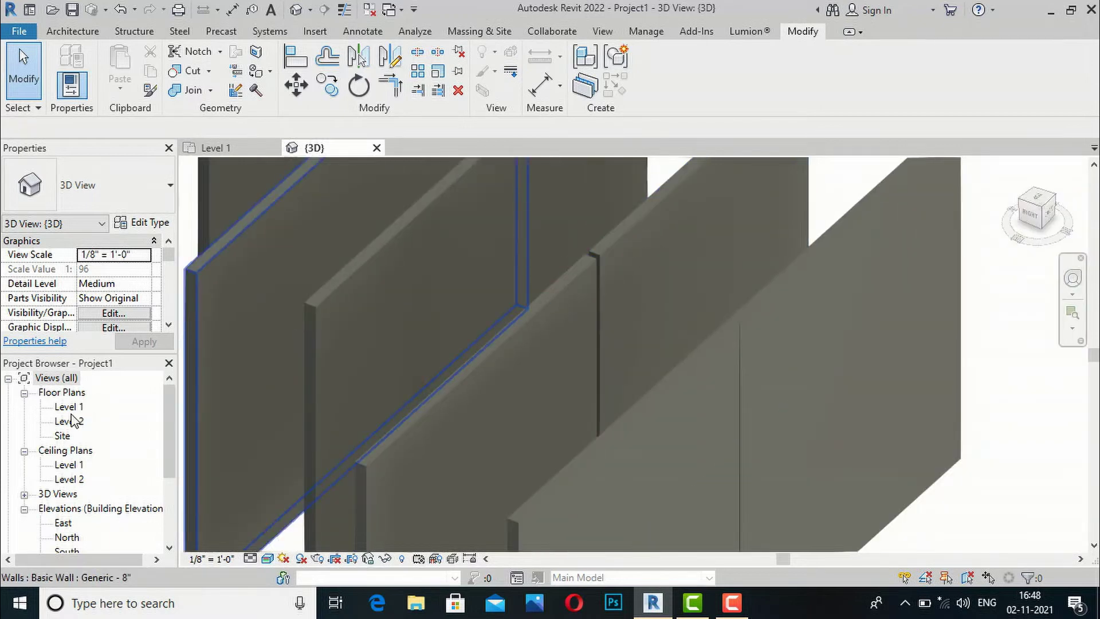
scroll(653, 267, down, 3)
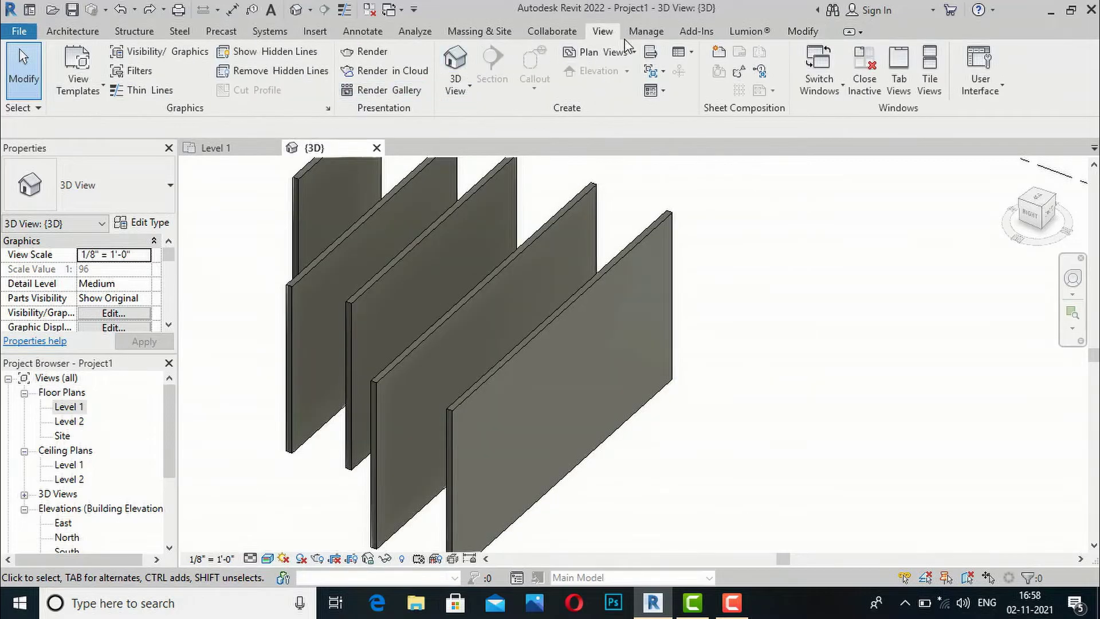
- Draw a rectangular enclosure of walls, 48' by 26', beside the existing walls in the Level 1 floor plan
click(803, 31)
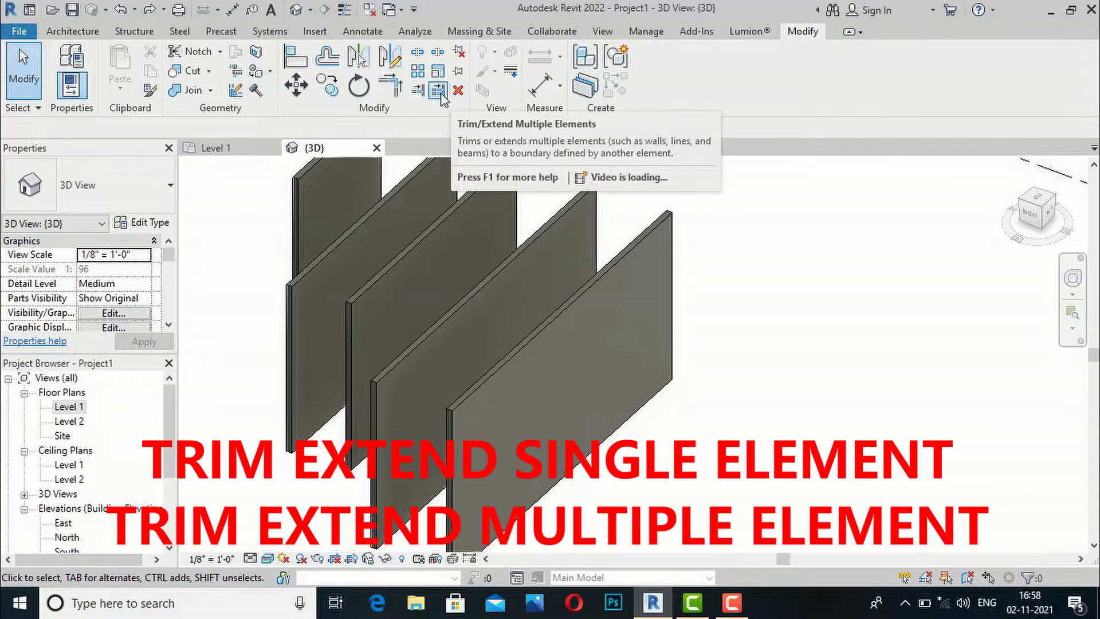
double_click(68, 407)
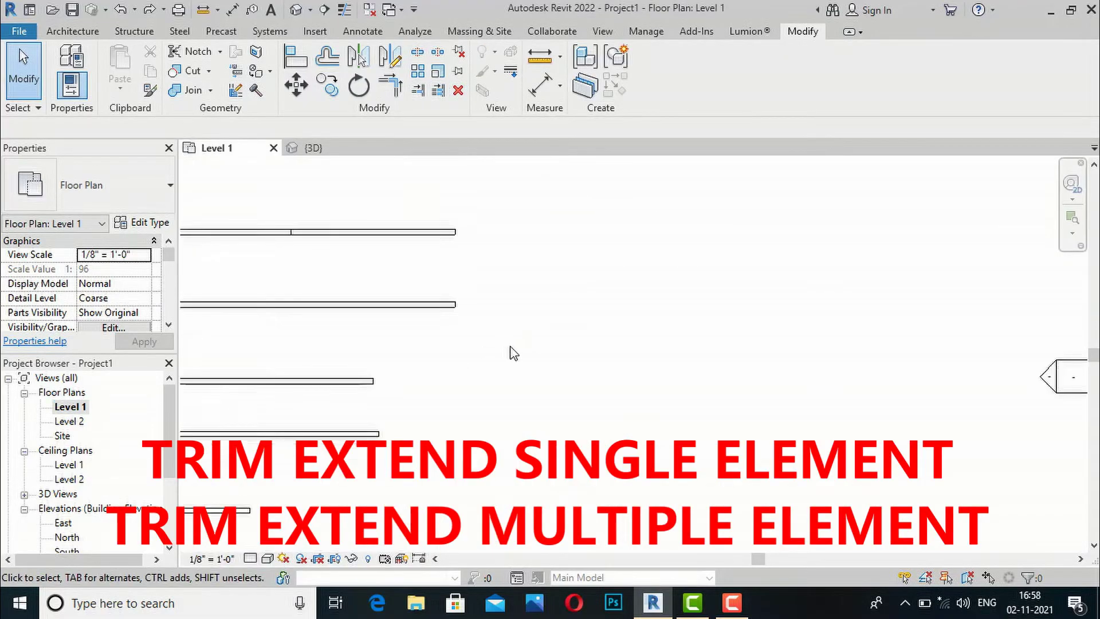
scroll(561, 349, down, 2)
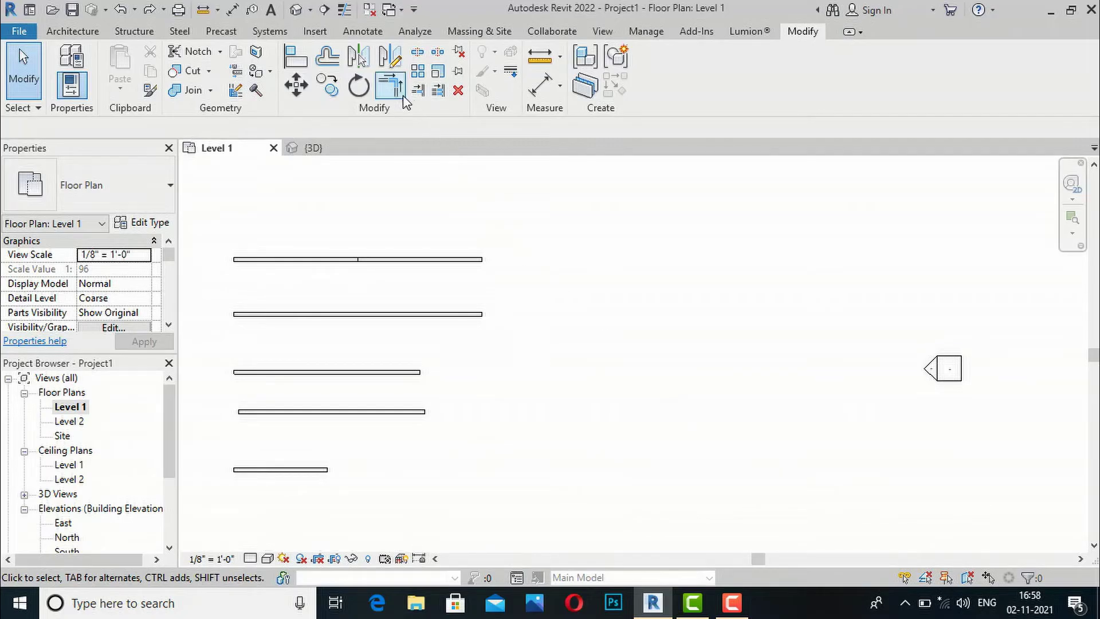
click(89, 37)
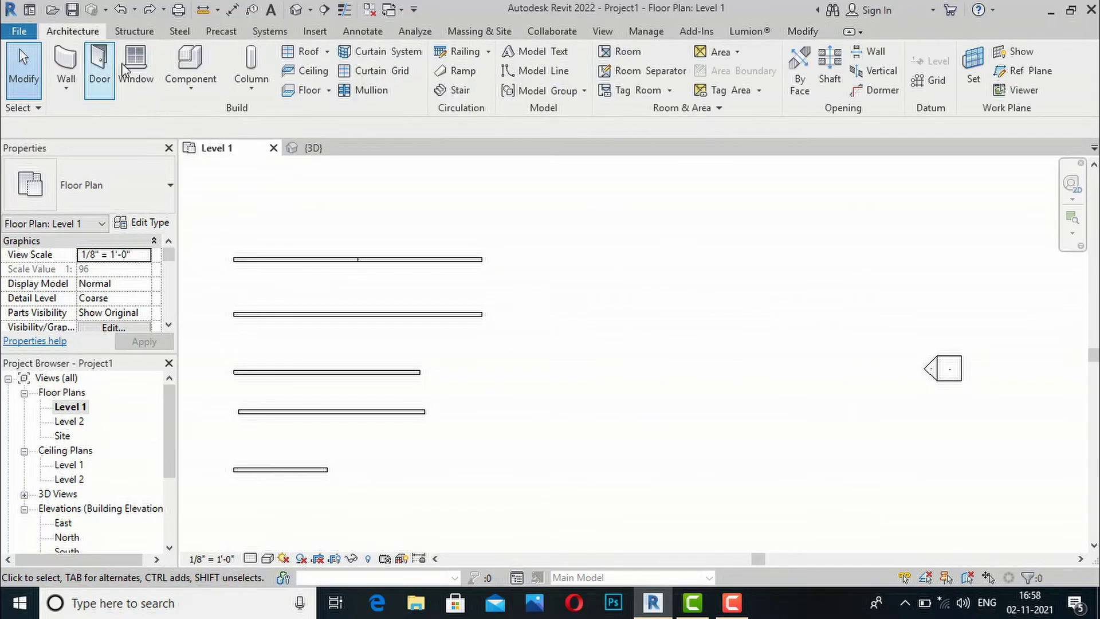
click(66, 62)
click(555, 272)
key(Escape)
click(665, 53)
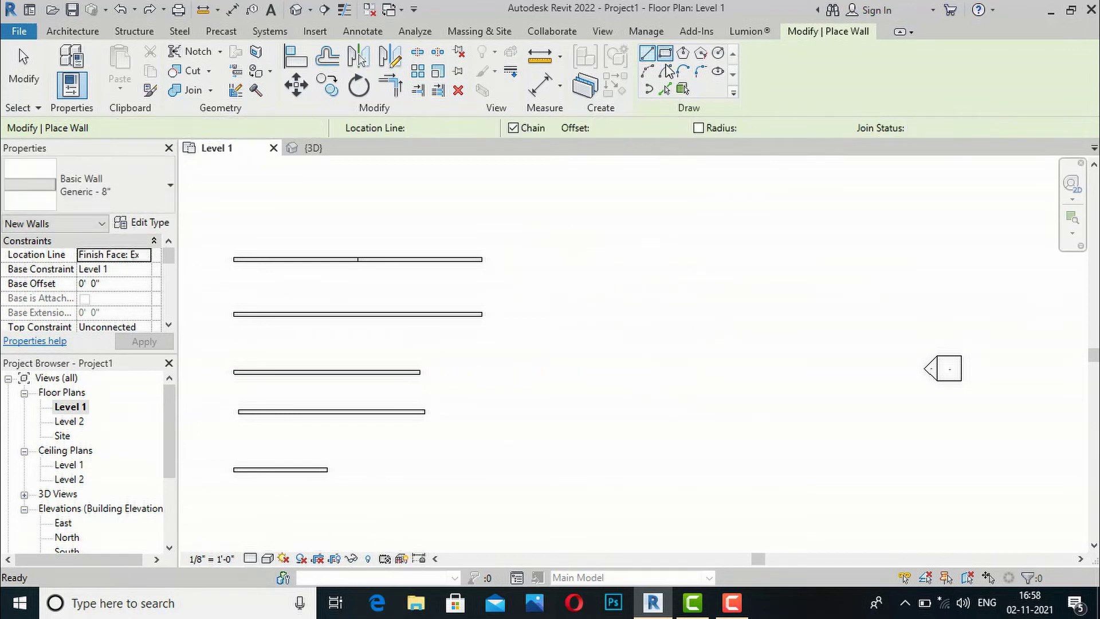
click(574, 237)
click(874, 400)
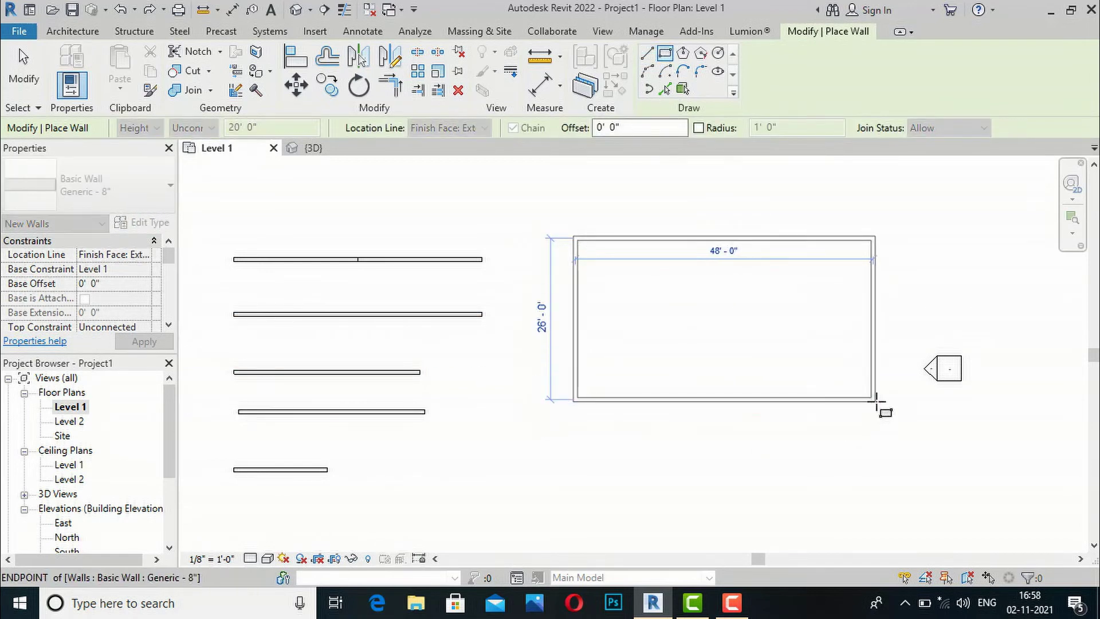
- Draw three parallel vertical partition walls inside the rectangle, from its upper wall to just short of mid-depth
click(665, 245)
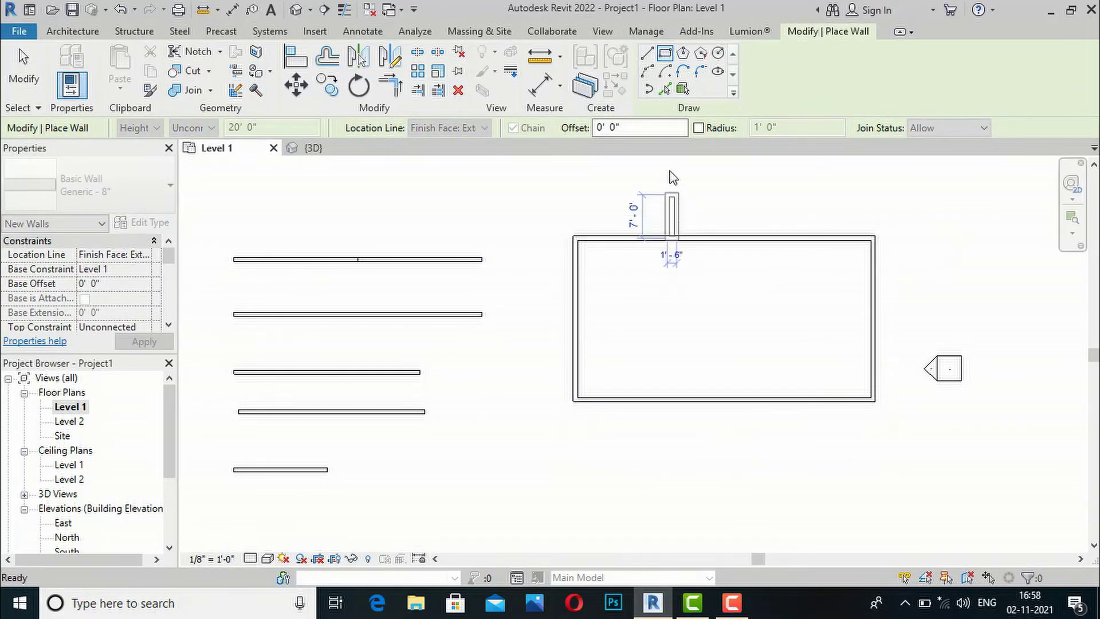
click(652, 59)
click(662, 239)
click(662, 309)
key(Escape)
click(732, 240)
click(732, 313)
key(Escape)
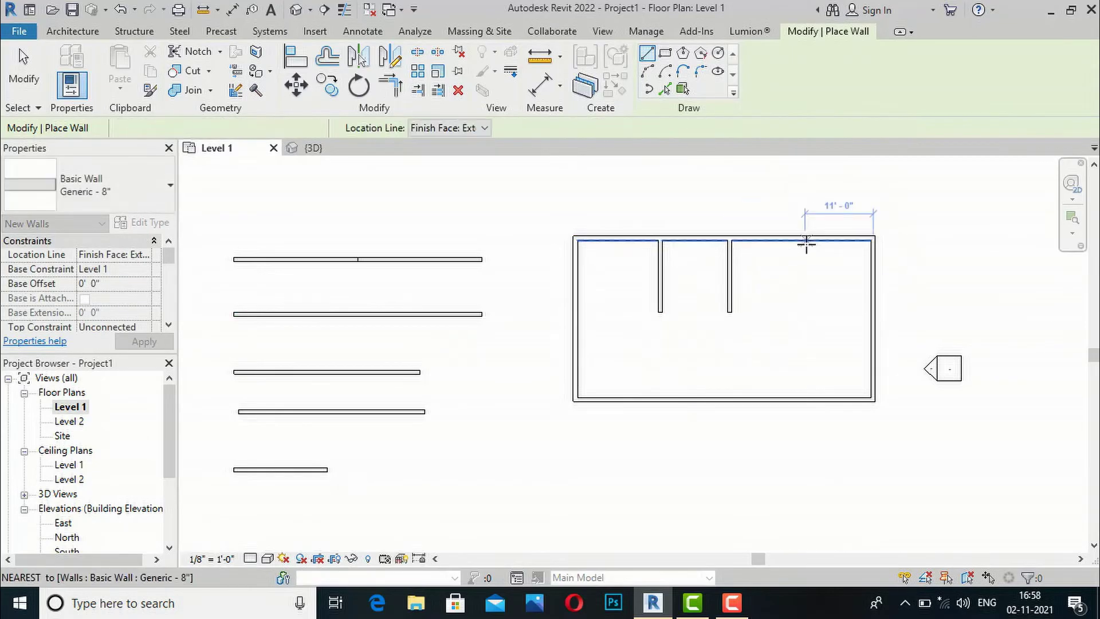
click(805, 240)
click(803, 312)
key(Escape)
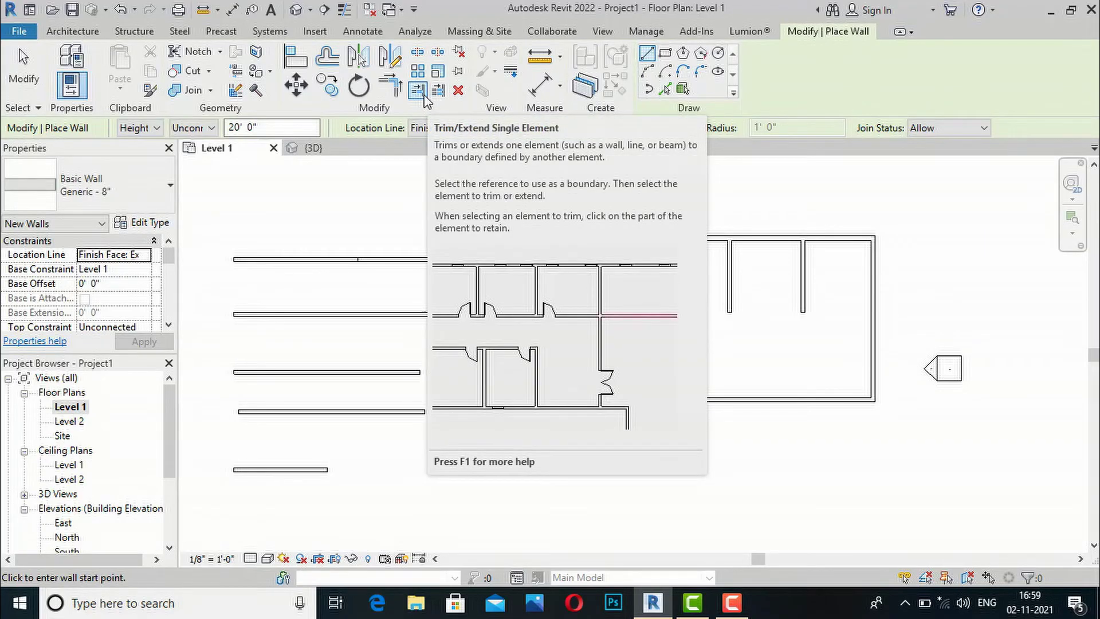
- Extend the leftmost partition wall to the rectangle's lower wall with Trim/Extend Single Element
click(425, 101)
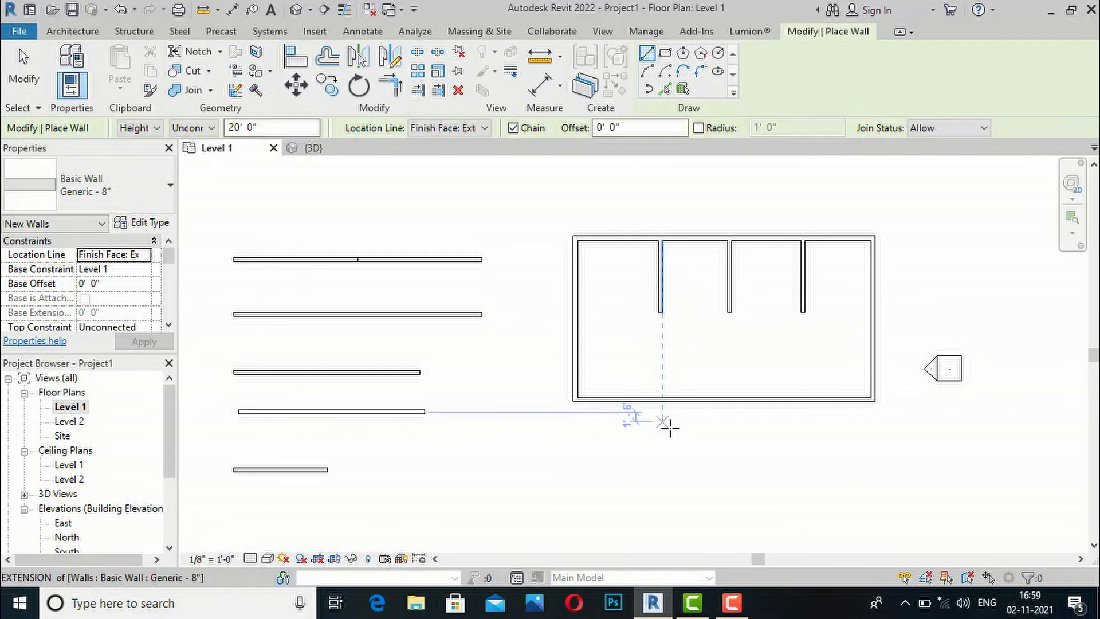
click(20, 49)
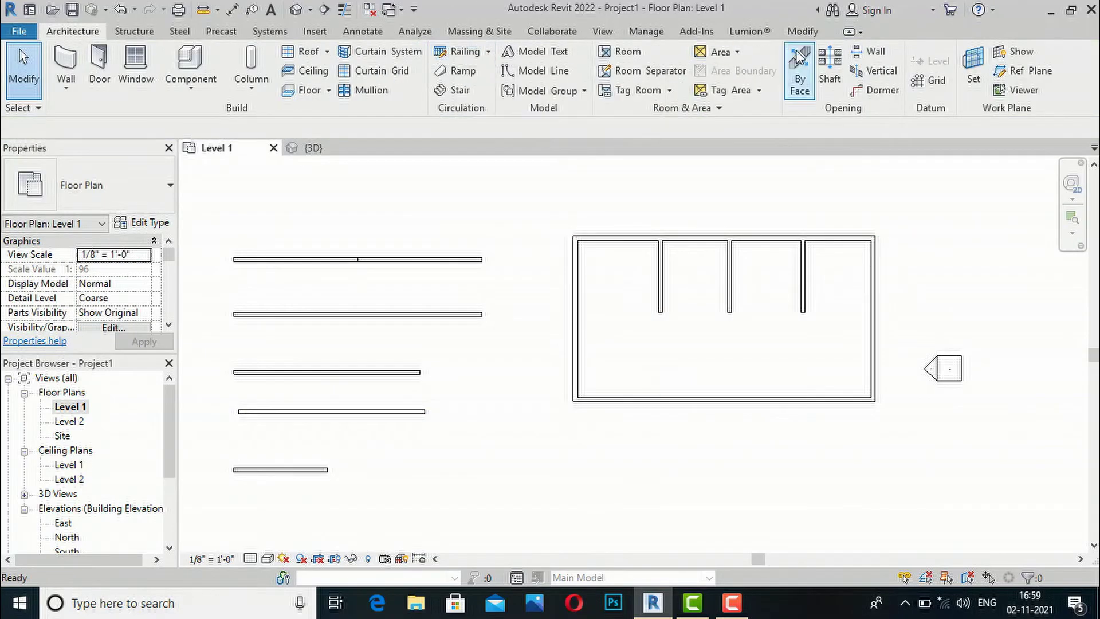
click(802, 30)
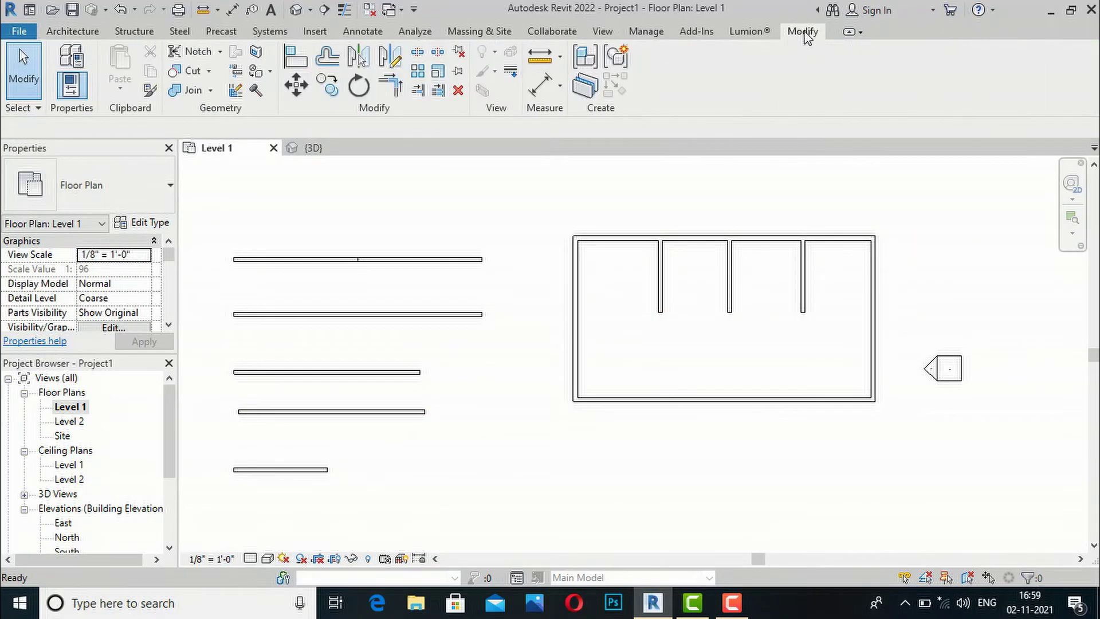
click(418, 90)
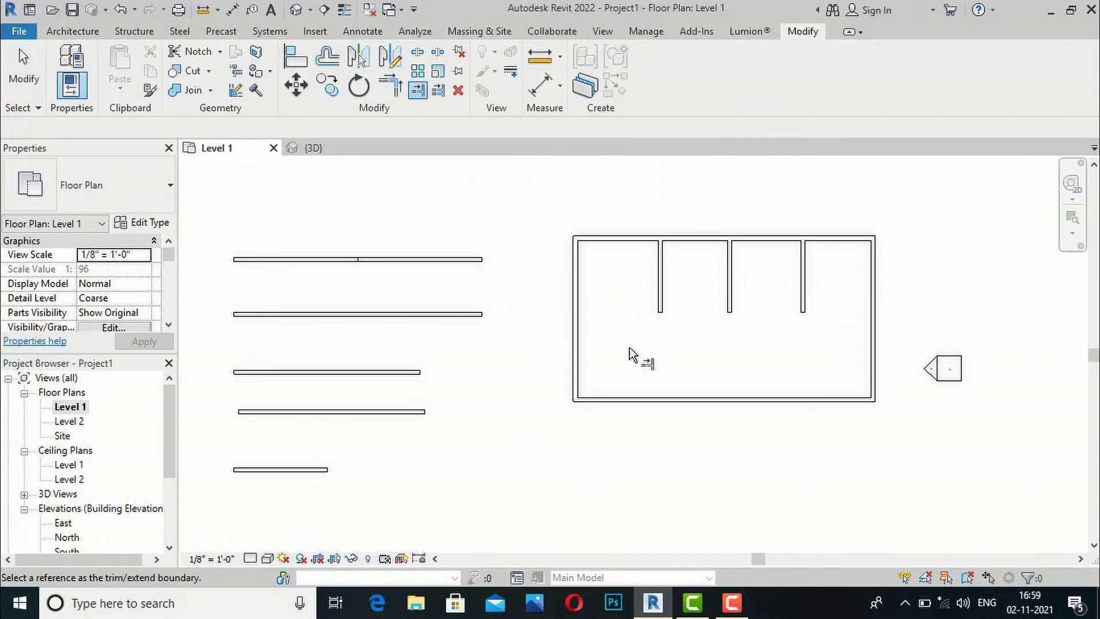
click(652, 394)
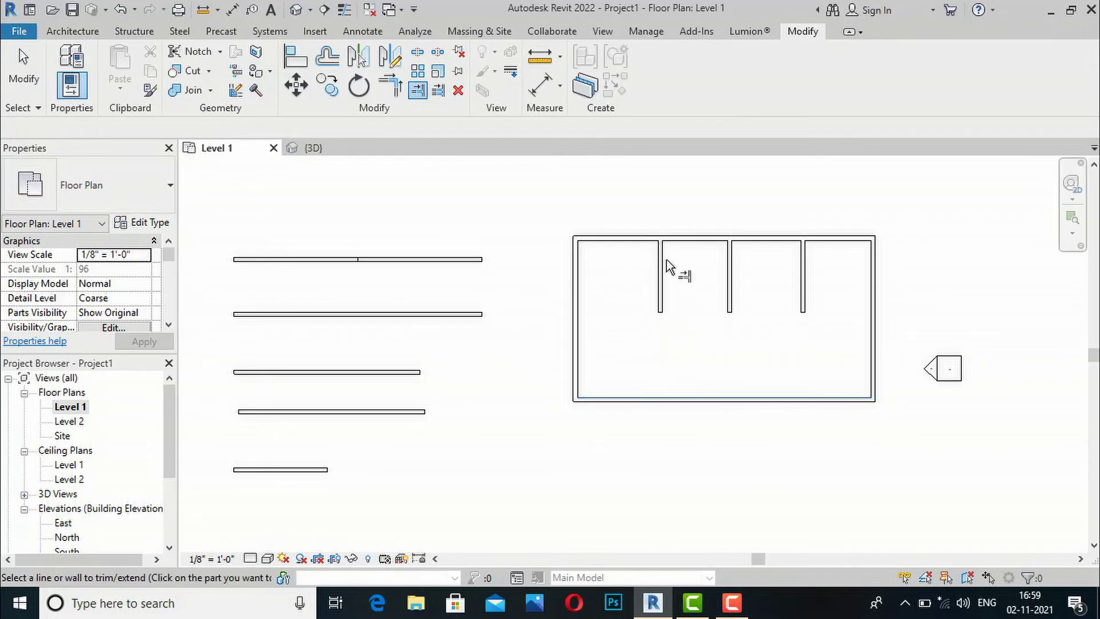
click(661, 308)
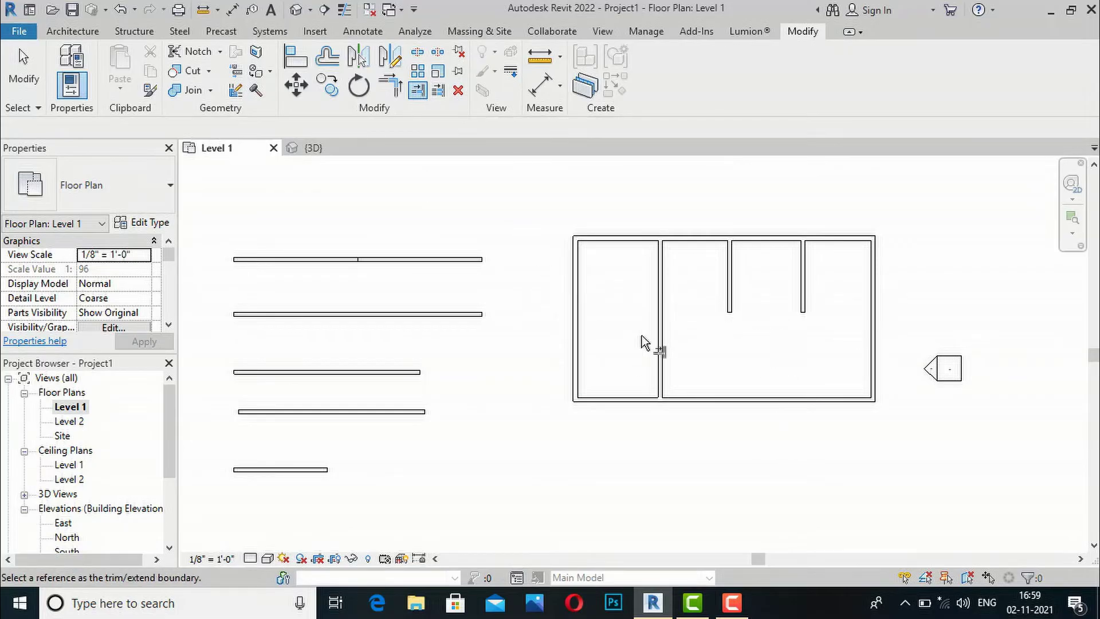
- Extend all three partition walls to the rectangle's lower wall with Trim/Extend Multiple Elements, then leave the command
click(438, 91)
click(693, 397)
click(658, 291)
click(731, 275)
click(802, 281)
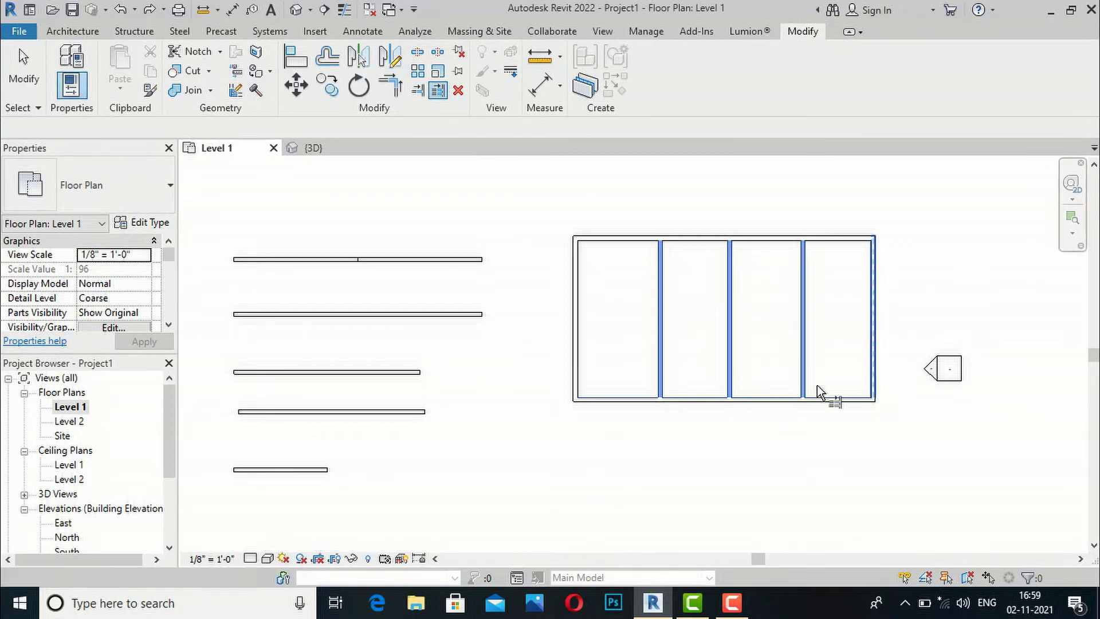
key(Escape)
key(Escape)
- Undo the extensions of the three partition walls
key(ctrl+z)
key(ctrl+z)
key(ctrl+z)
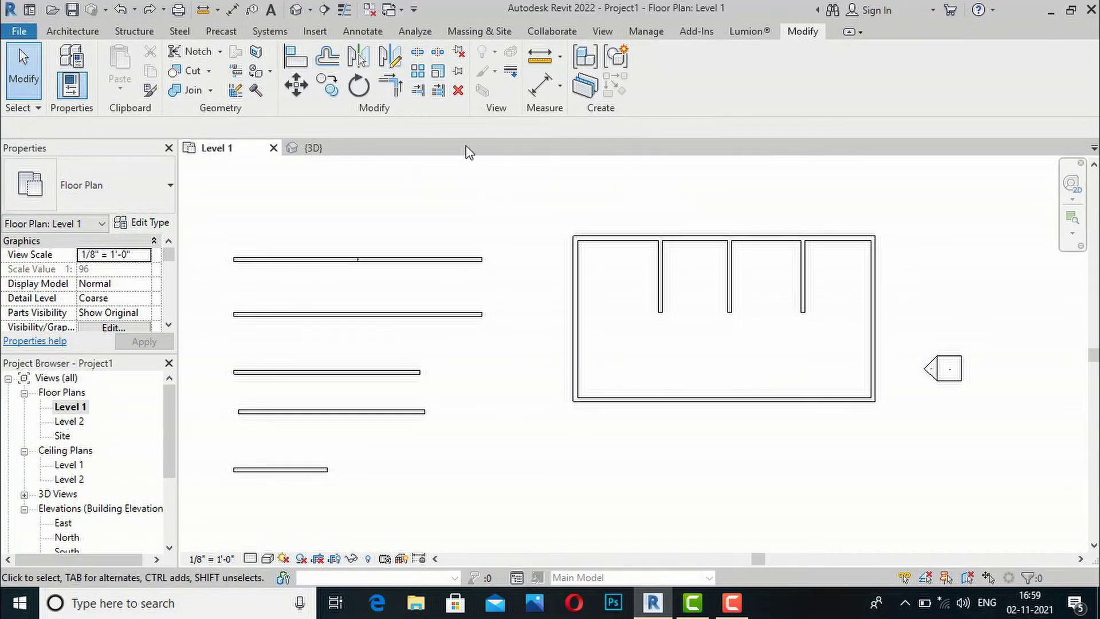
- Extend the leftmost partition wall to the rectangle's lower wall with Trim/Extend Single Element, and leave the command
click(424, 93)
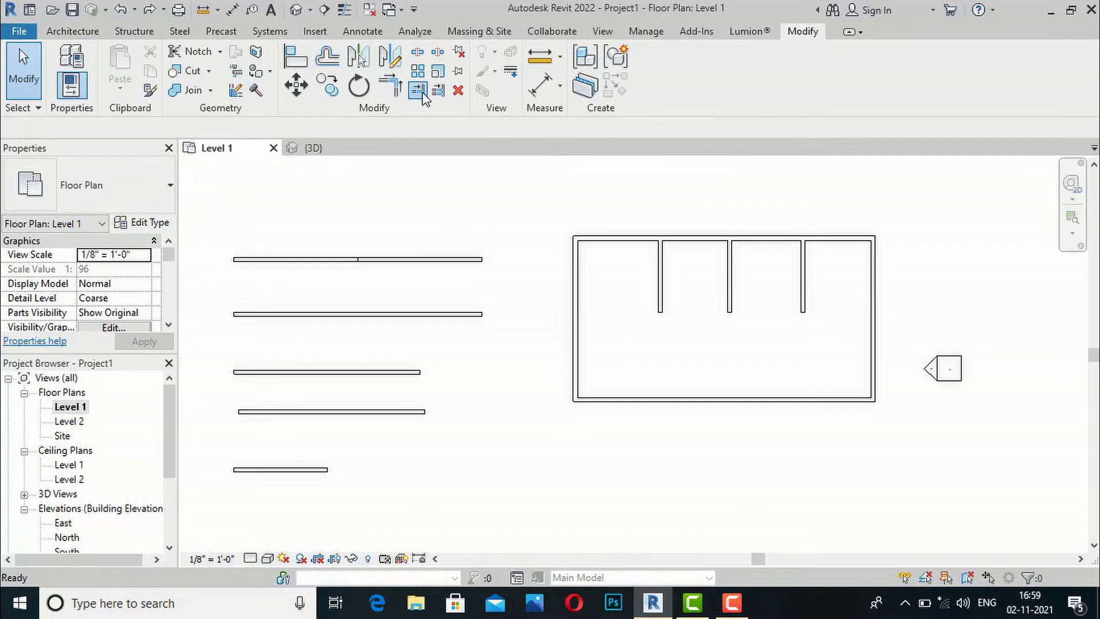
click(731, 397)
click(660, 301)
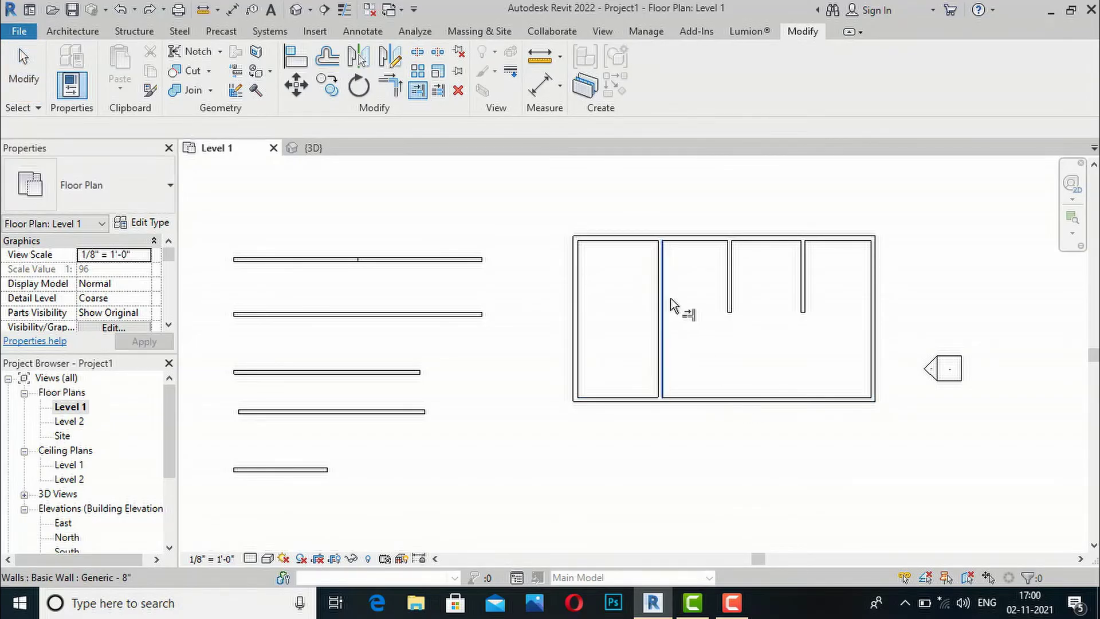
click(730, 304)
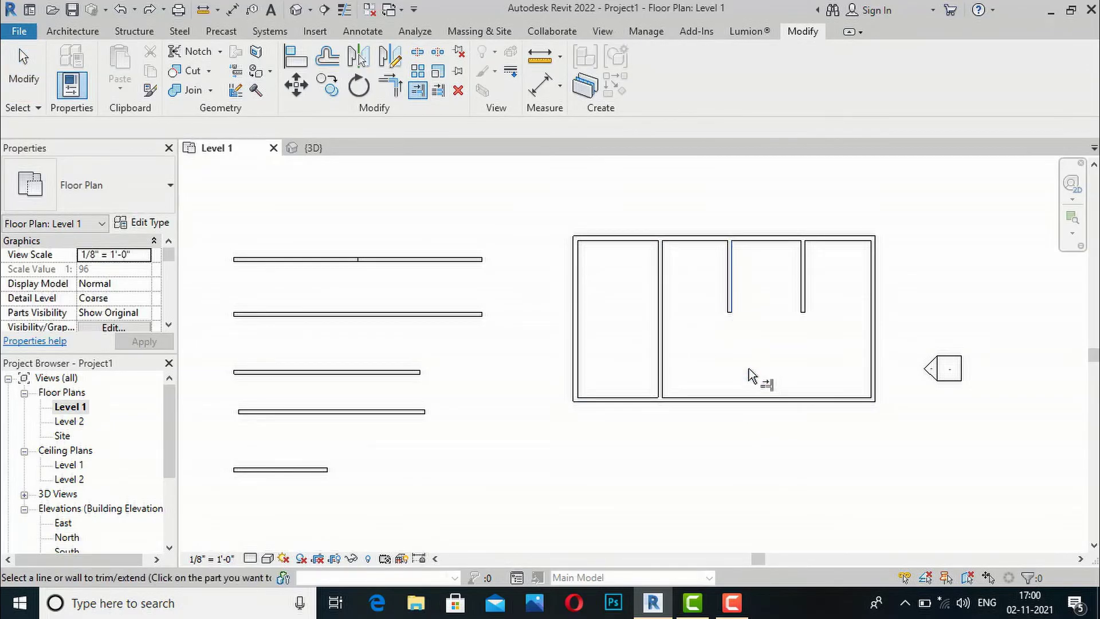
key(Escape)
key(Escape)
- Extend the middle and rightmost partition walls individually to the rectangle's lower wall with Trim/Extend Single Element
click(417, 90)
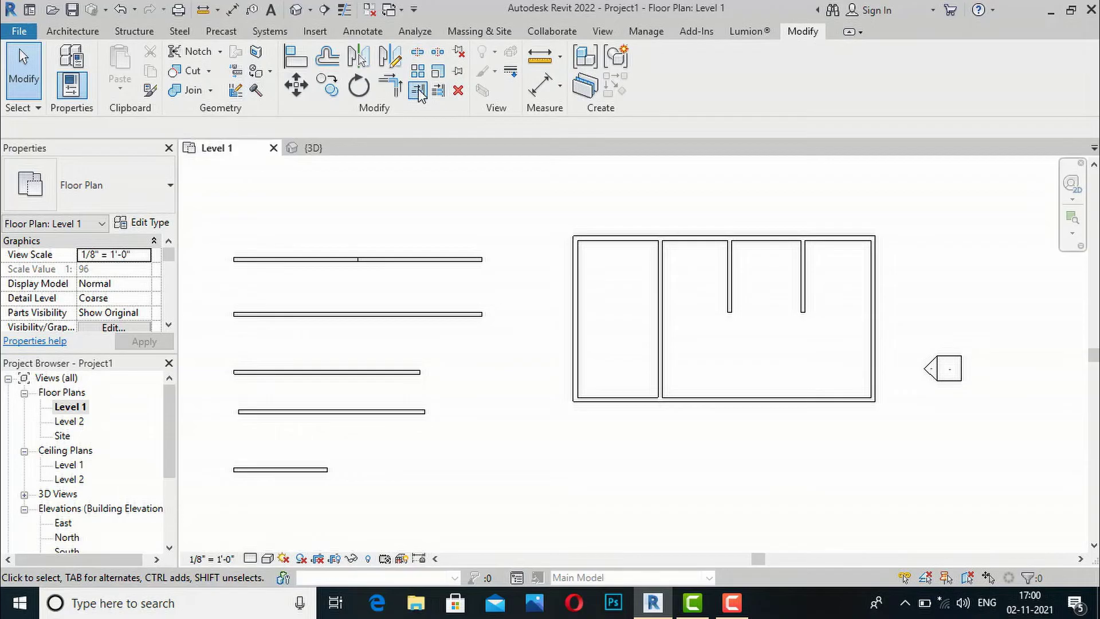
click(728, 398)
click(730, 307)
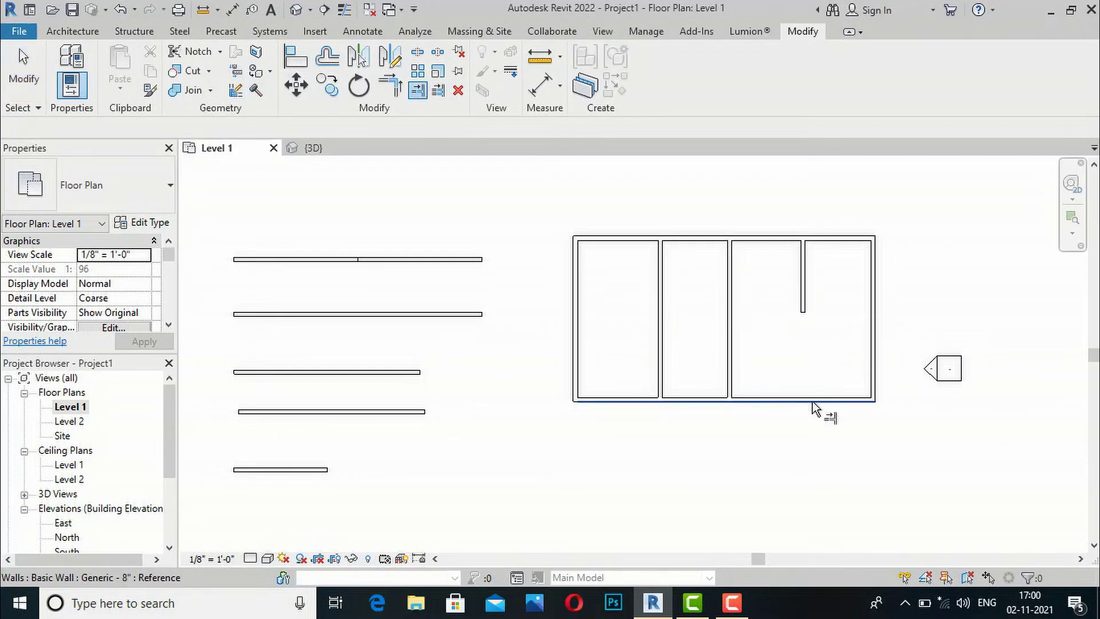
click(803, 309)
key(Escape)
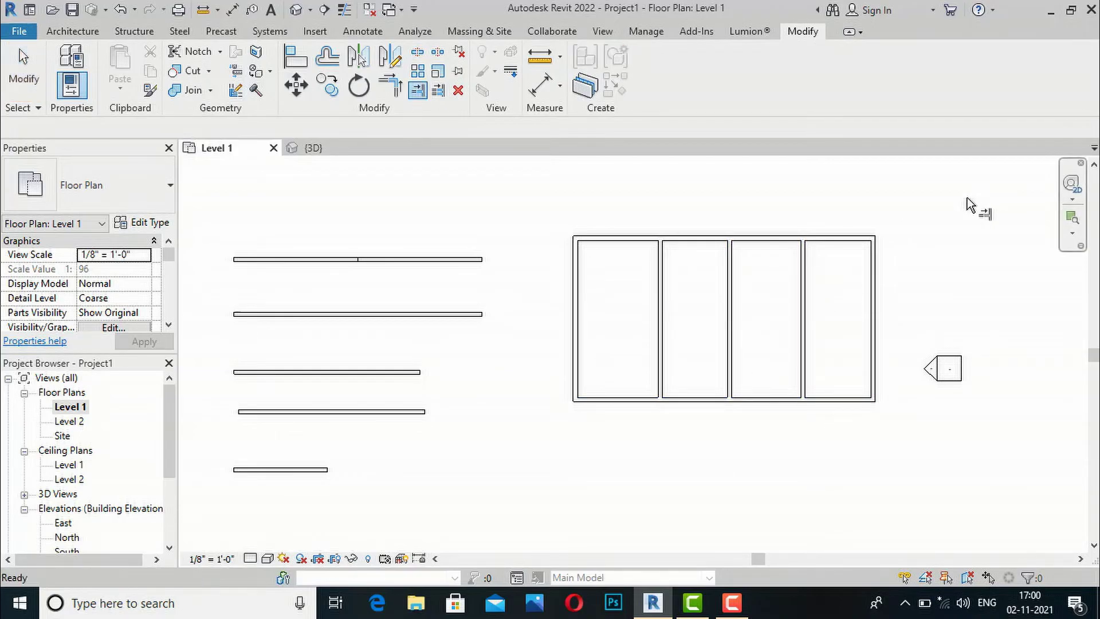
key(Escape)
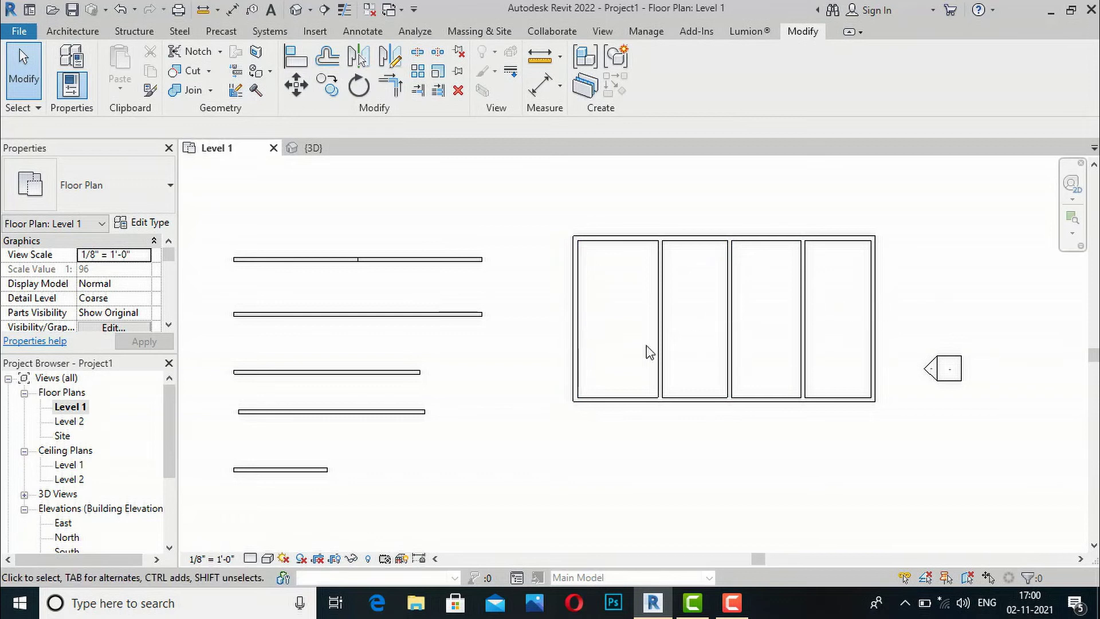
- Delete the right-hand segment of the split uppermost horizontal wall
click(462, 98)
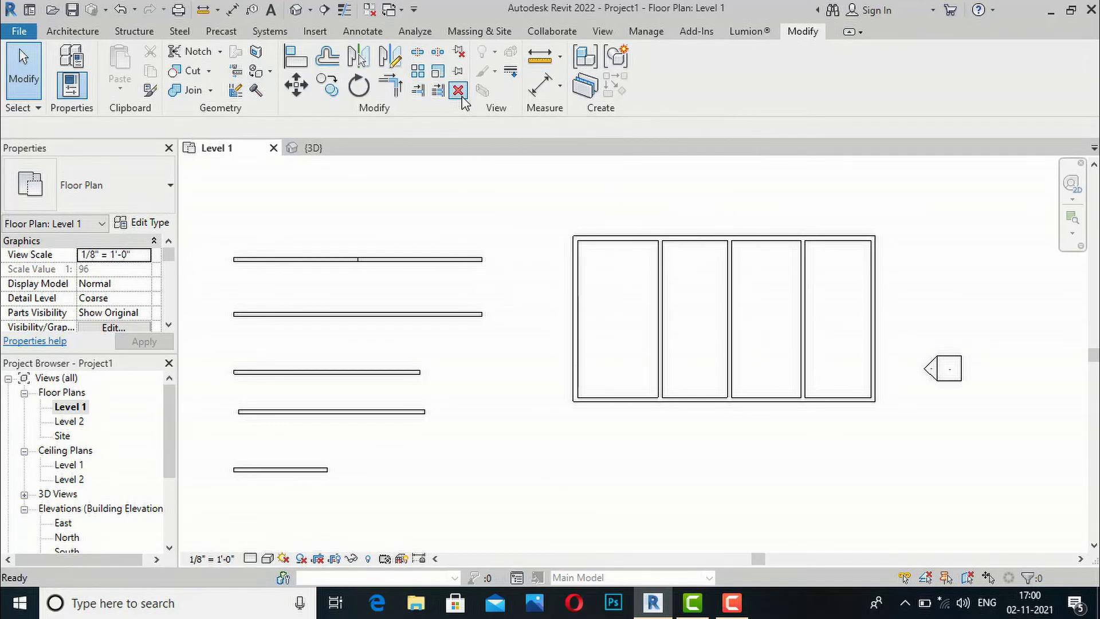
click(465, 261)
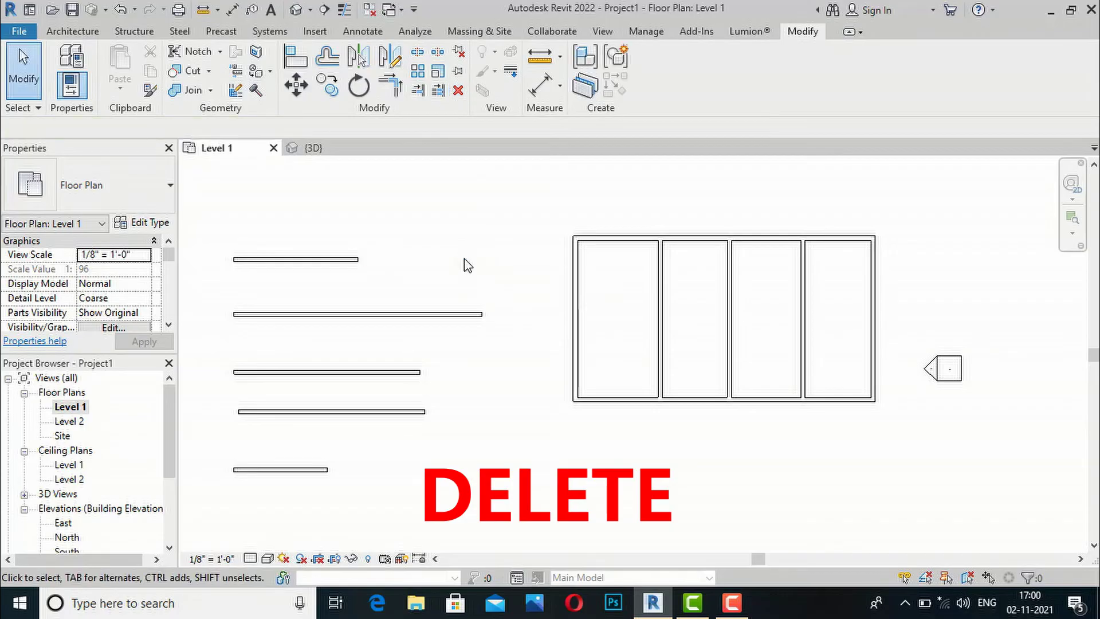
- Move the remaining uppermost wall segment slightly upward, to about 9'-0" above the wall below it, and deselect it
click(459, 73)
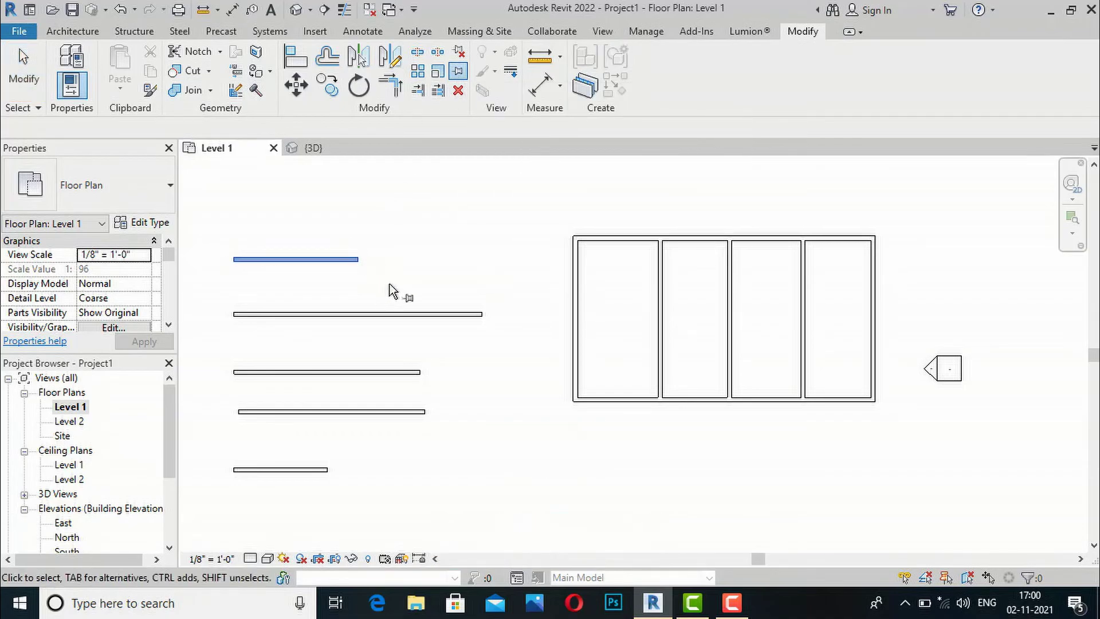
click(353, 261)
click(351, 263)
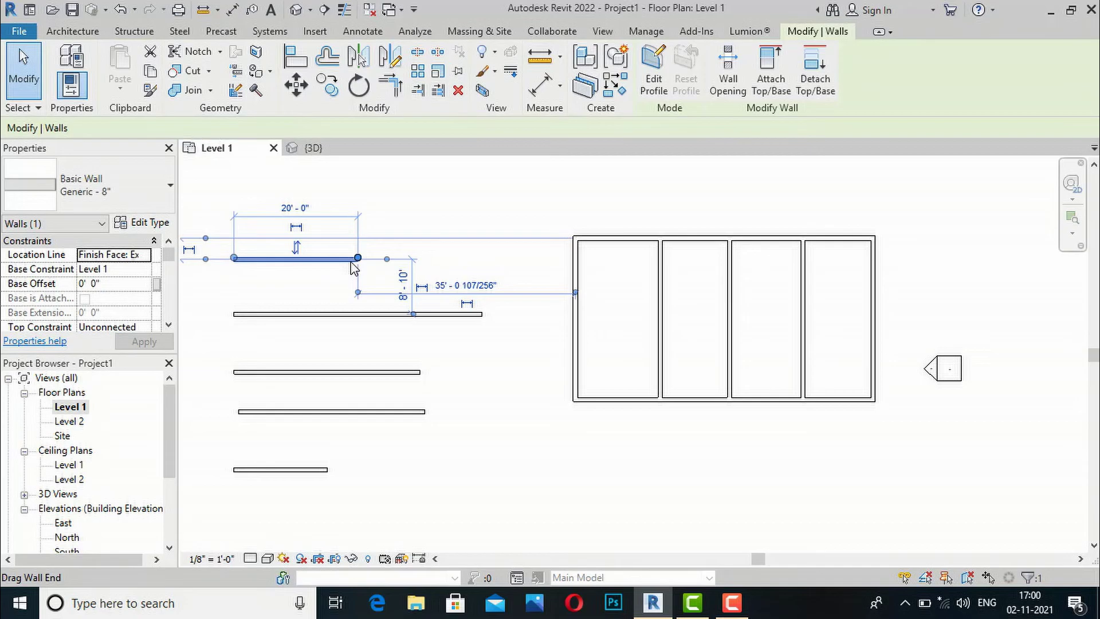
scroll(691, 290, down, 1)
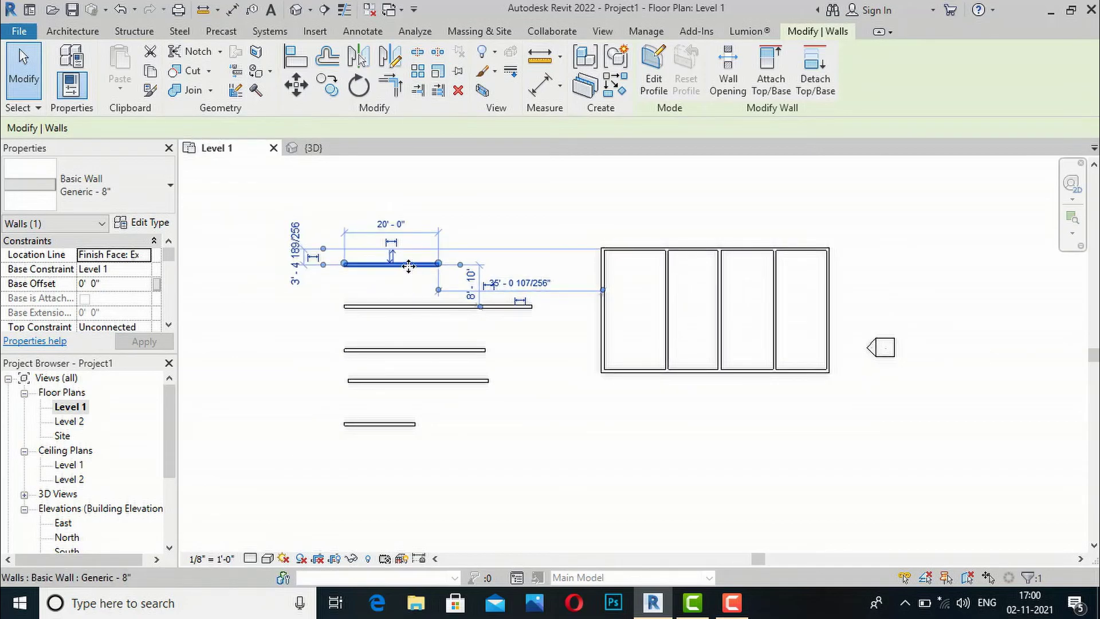
mouse_move(398, 265)
mouse_down()
mouse_move(481, 221)
mouse_move(438, 252)
mouse_move(406, 255)
mouse_up()
key(Escape)
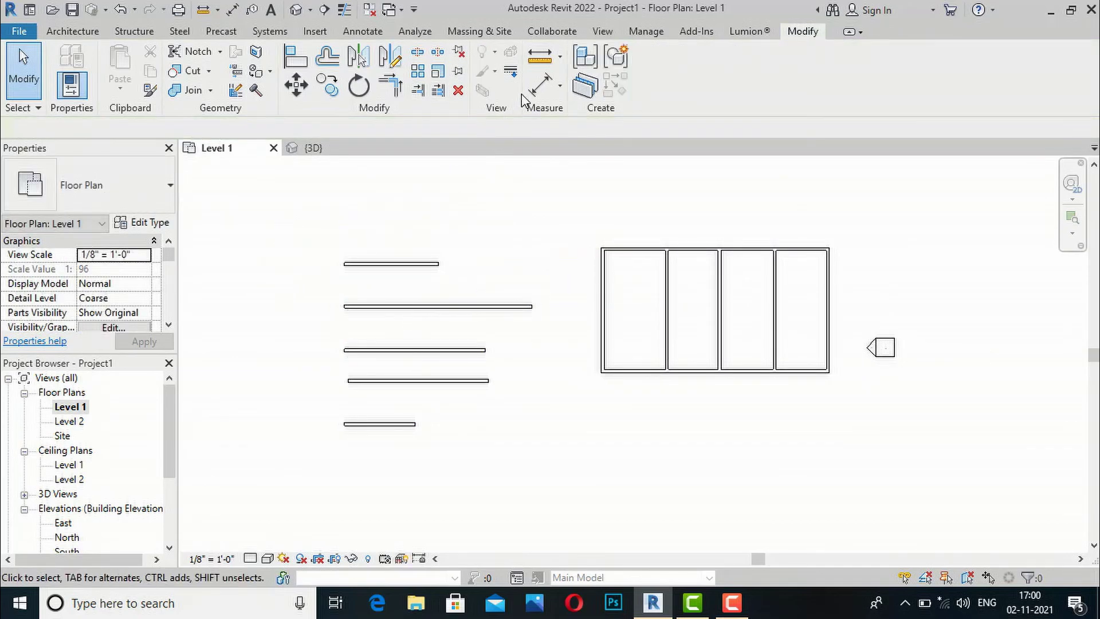
- Pin the uppermost horizontal wall in place, reselect it to check that it is locked, and clear the selection
click(417, 263)
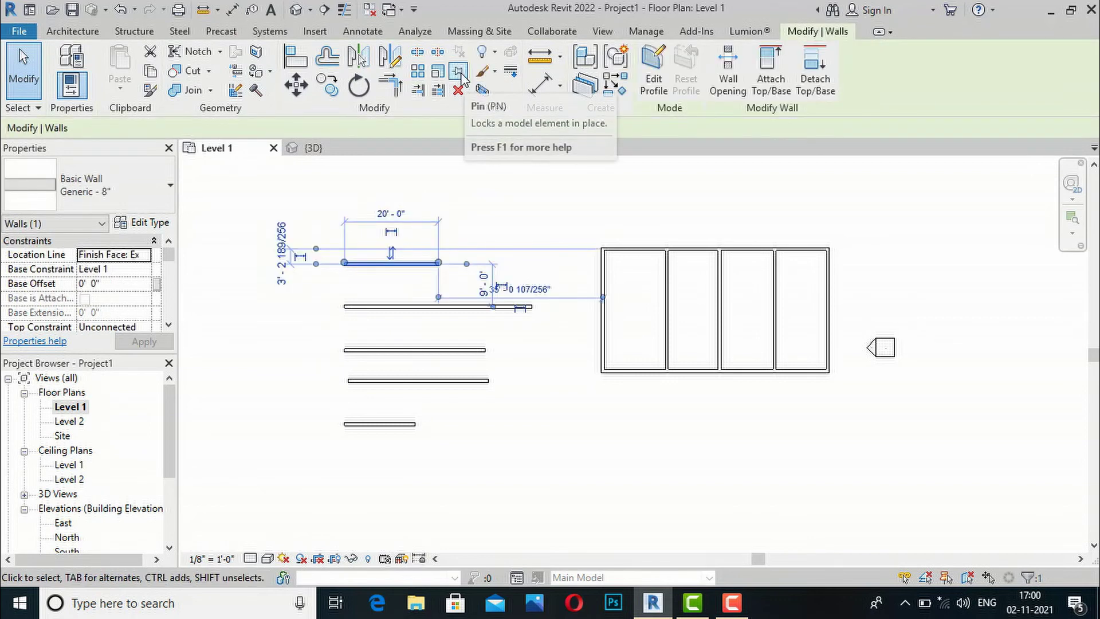
click(460, 73)
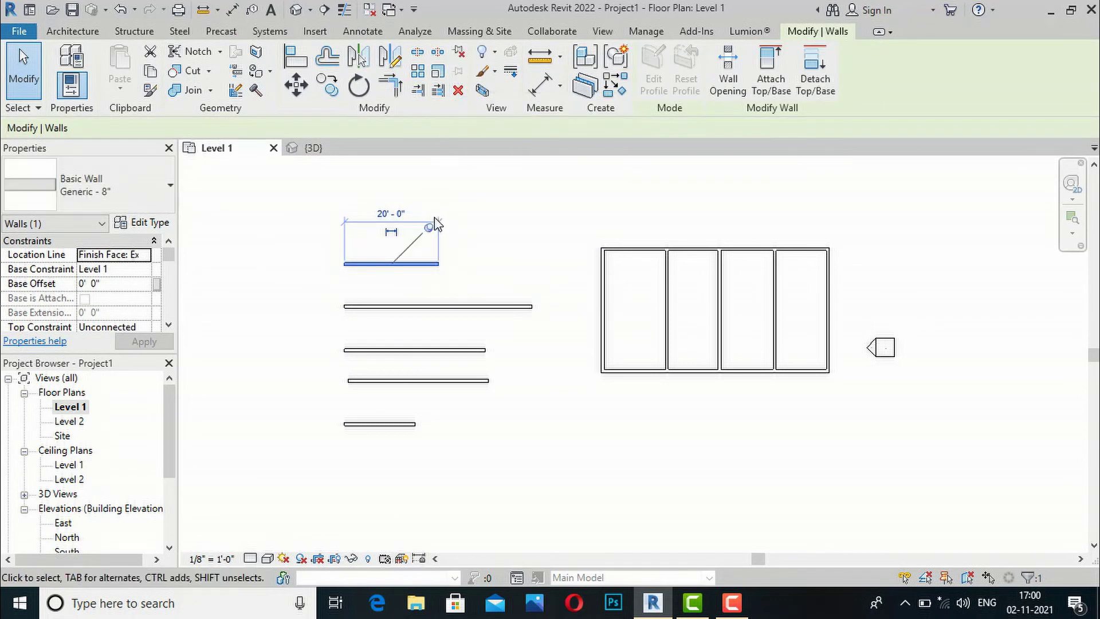
scroll(424, 232, up, 3)
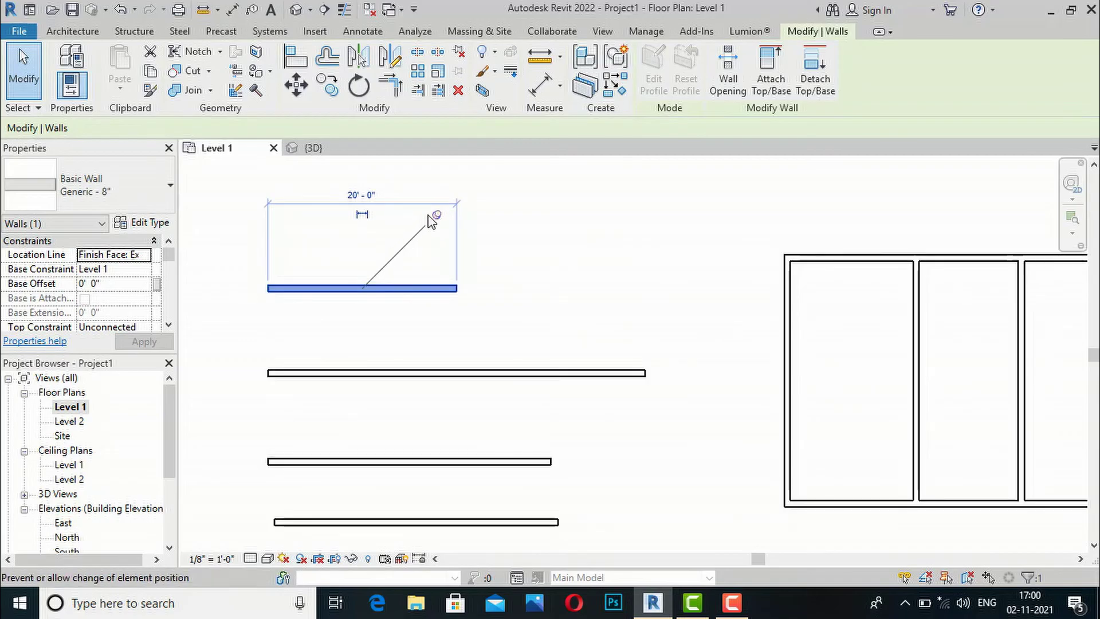
click(467, 287)
click(423, 291)
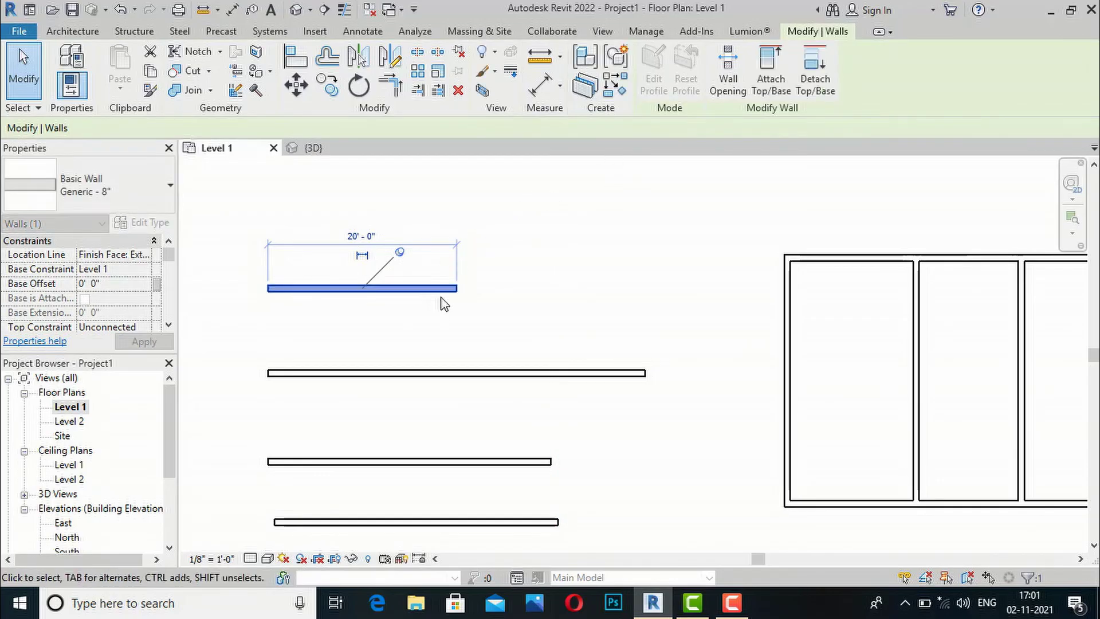
click(561, 213)
- Move the second horizontal wall from the top to about 10'-0" above the wall below and 16'-0" from the rectangle
click(410, 375)
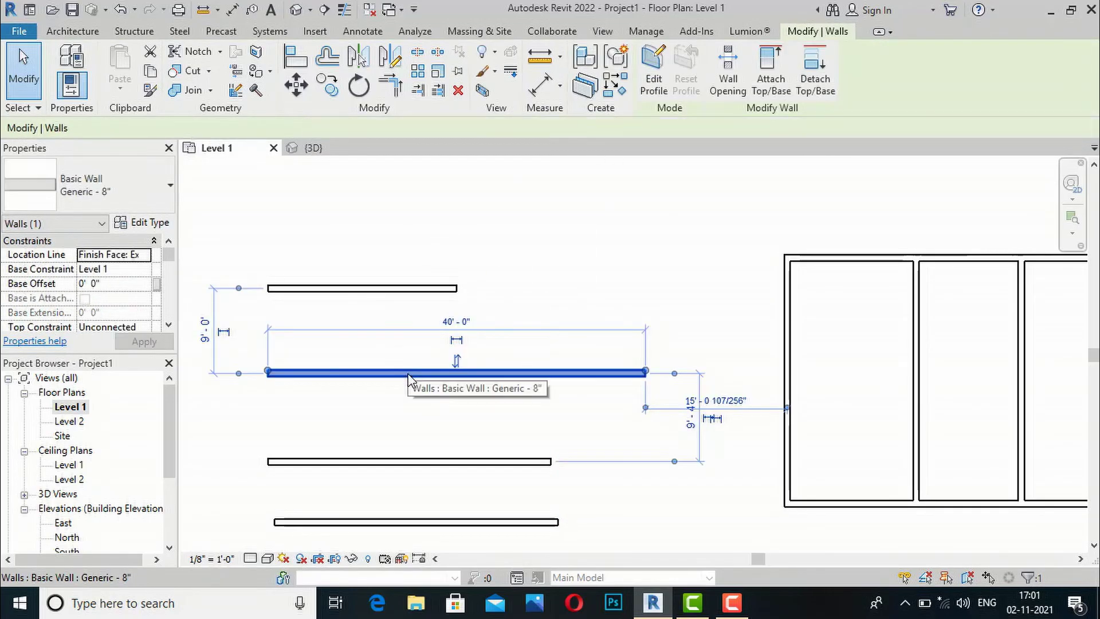
mouse_move(464, 371)
mouse_down()
mouse_move(636, 260)
mouse_move(473, 389)
mouse_move(451, 376)
mouse_move(458, 367)
mouse_up()
click(575, 258)
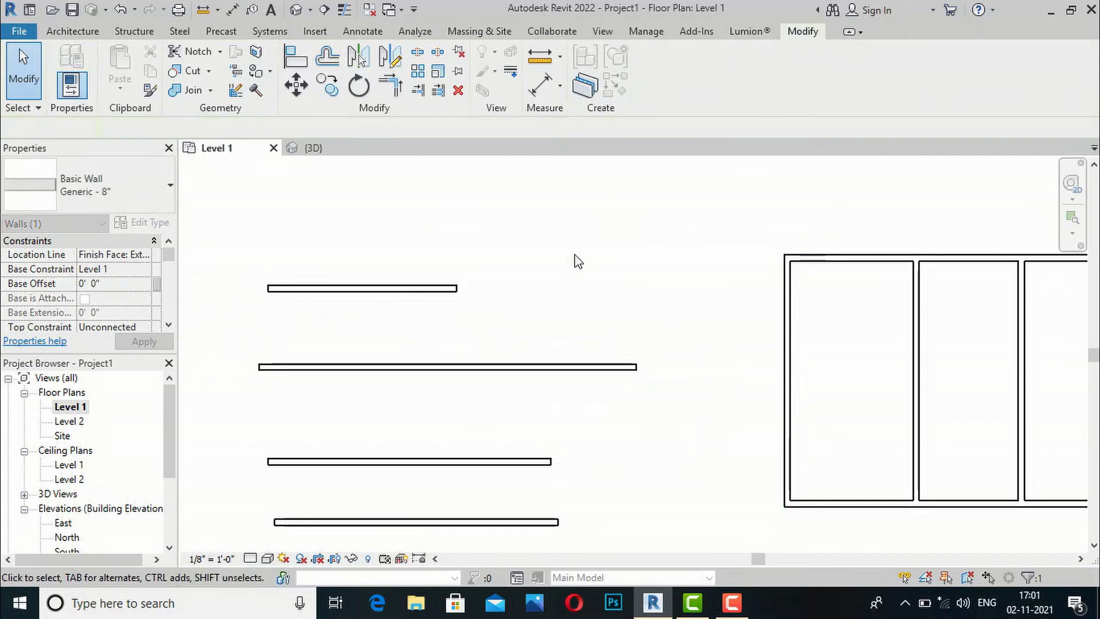
- Pin the 40-foot horizontal wall, toggle its pin lock, leave it unpinned, and clear the selection
click(551, 365)
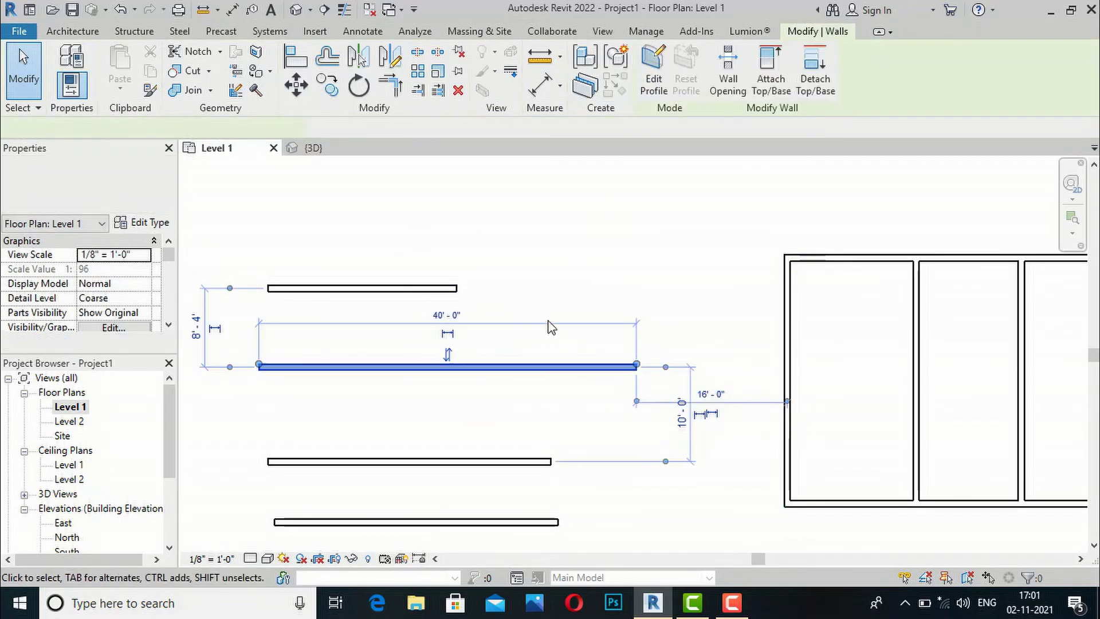
click(462, 75)
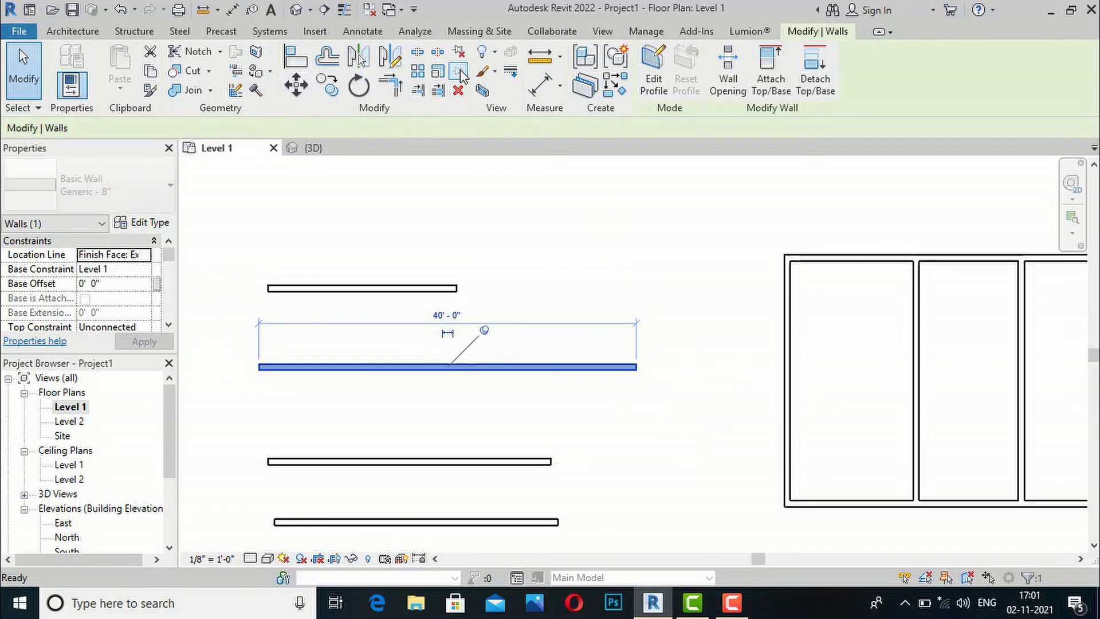
click(485, 331)
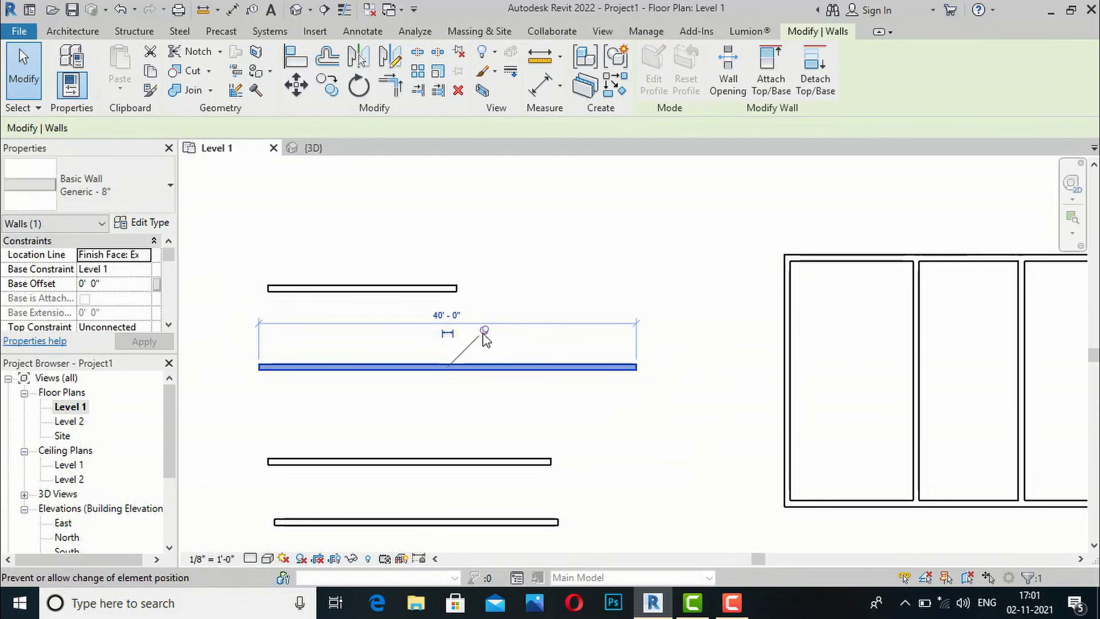
scroll(486, 338, up, 3)
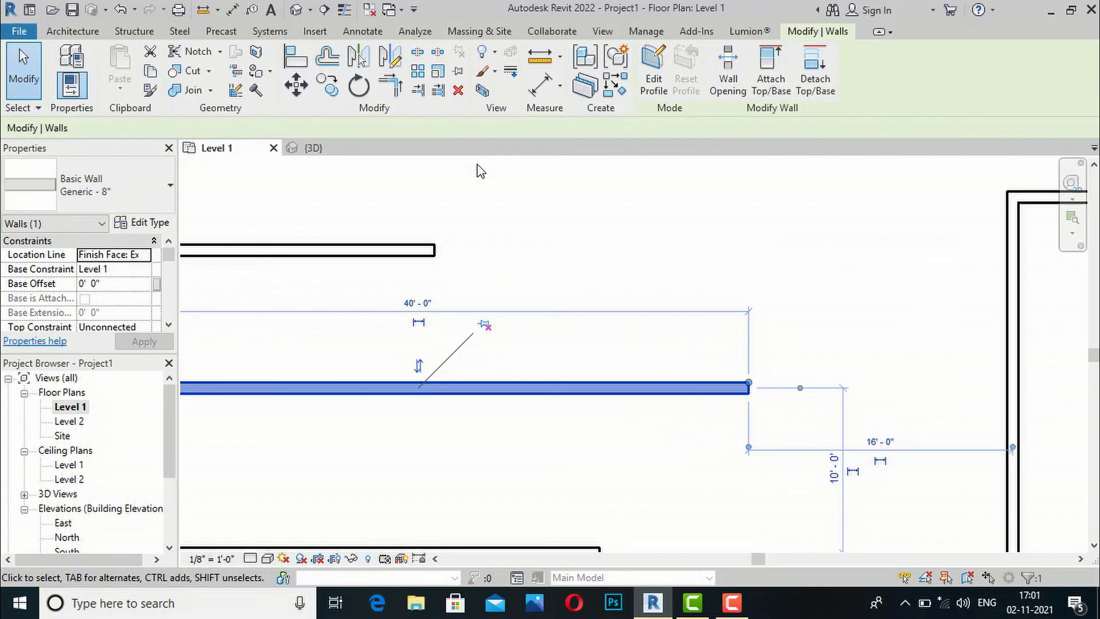
click(493, 347)
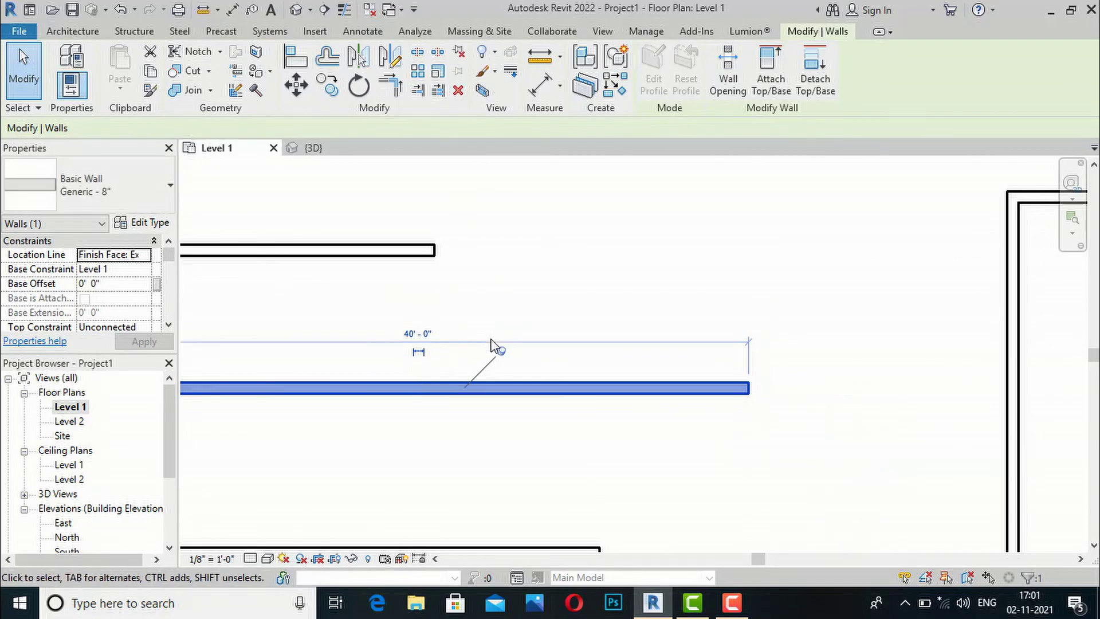
scroll(594, 377, down, 2)
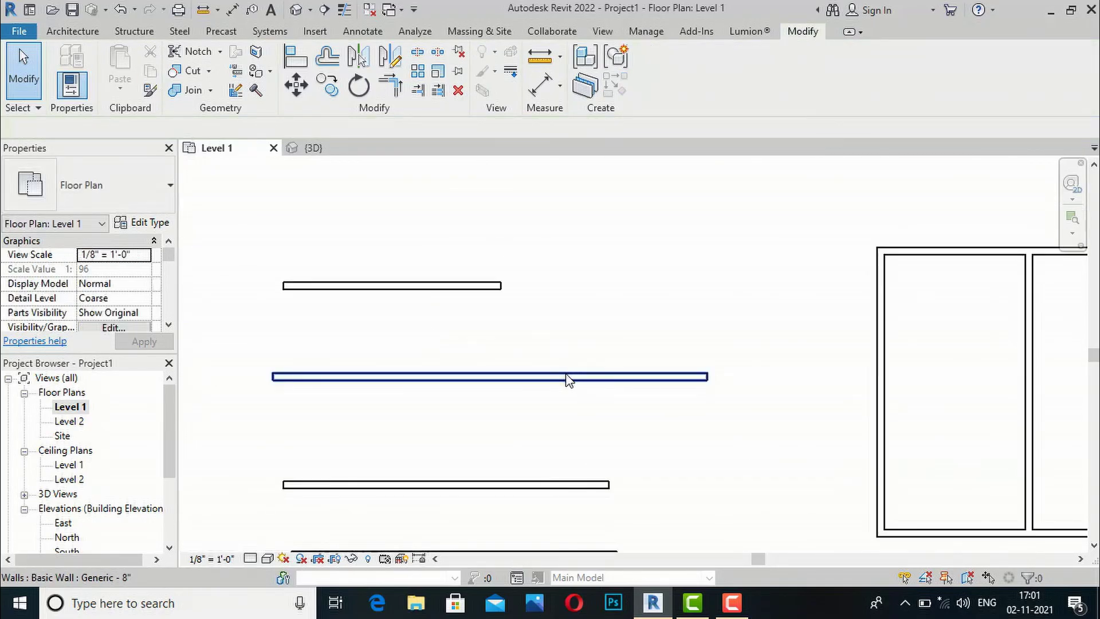
click(551, 378)
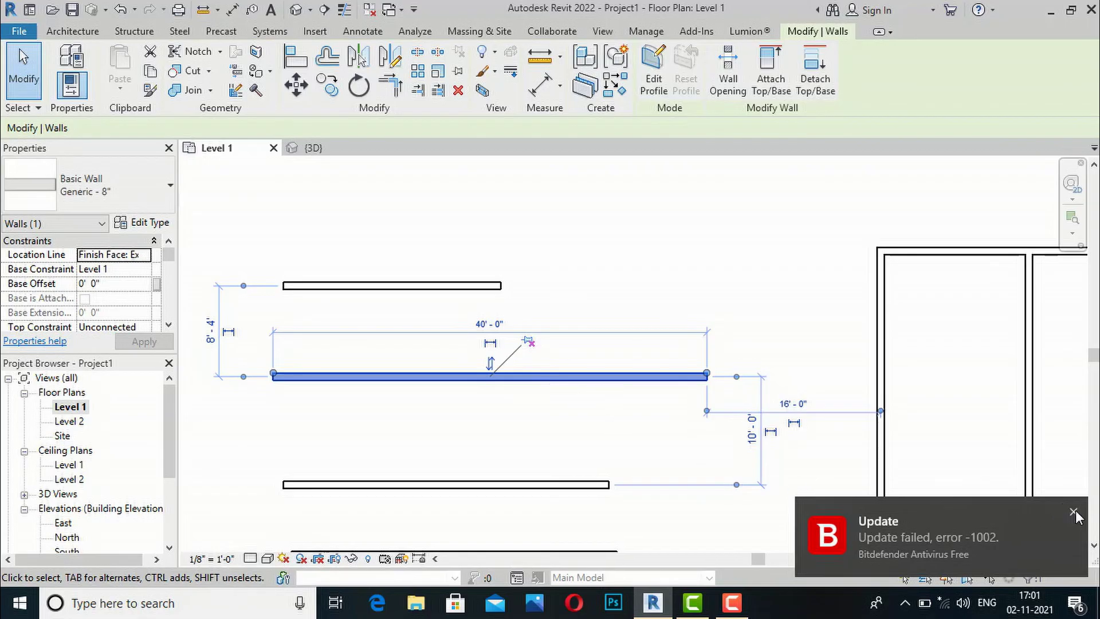
click(1073, 513)
click(672, 349)
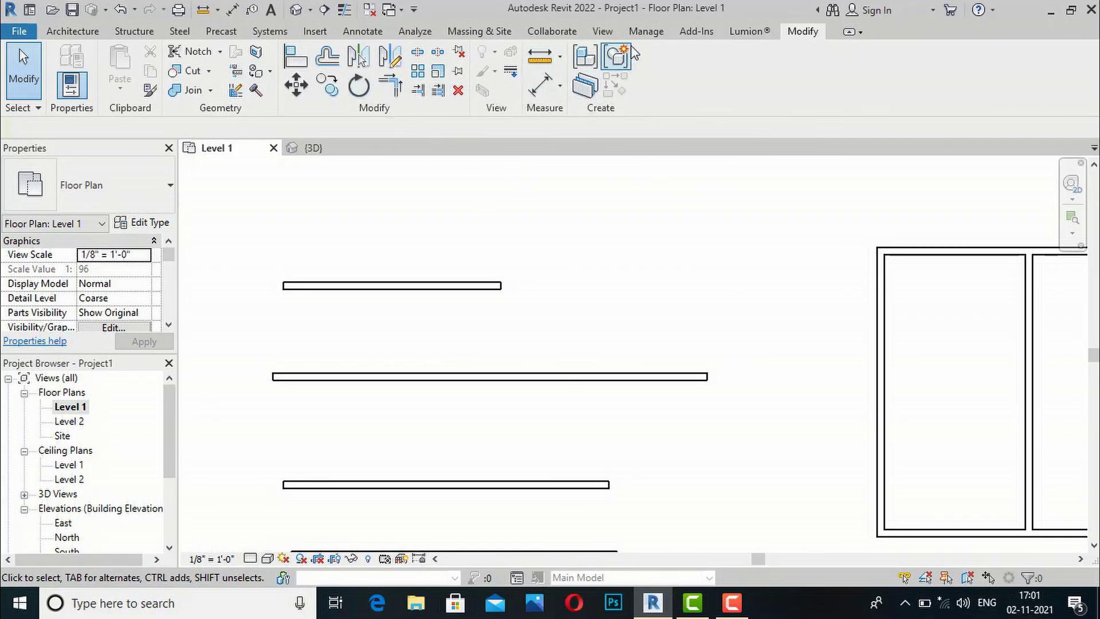
- Measure the uppermost horizontal wall's length between its two ends, and leave the measuring command
click(539, 56)
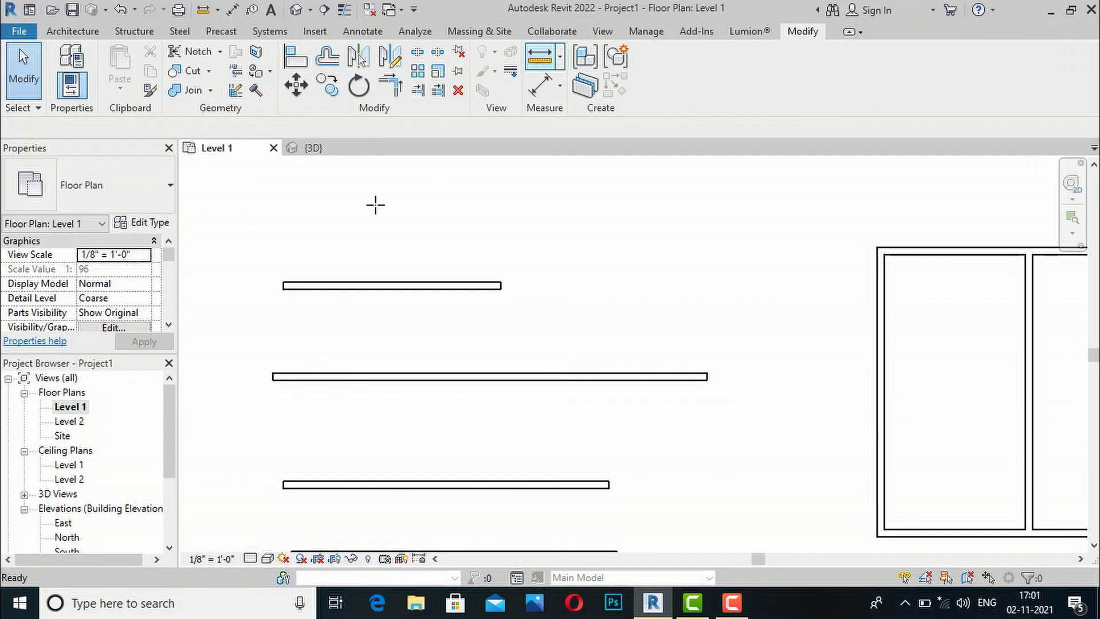
click(283, 289)
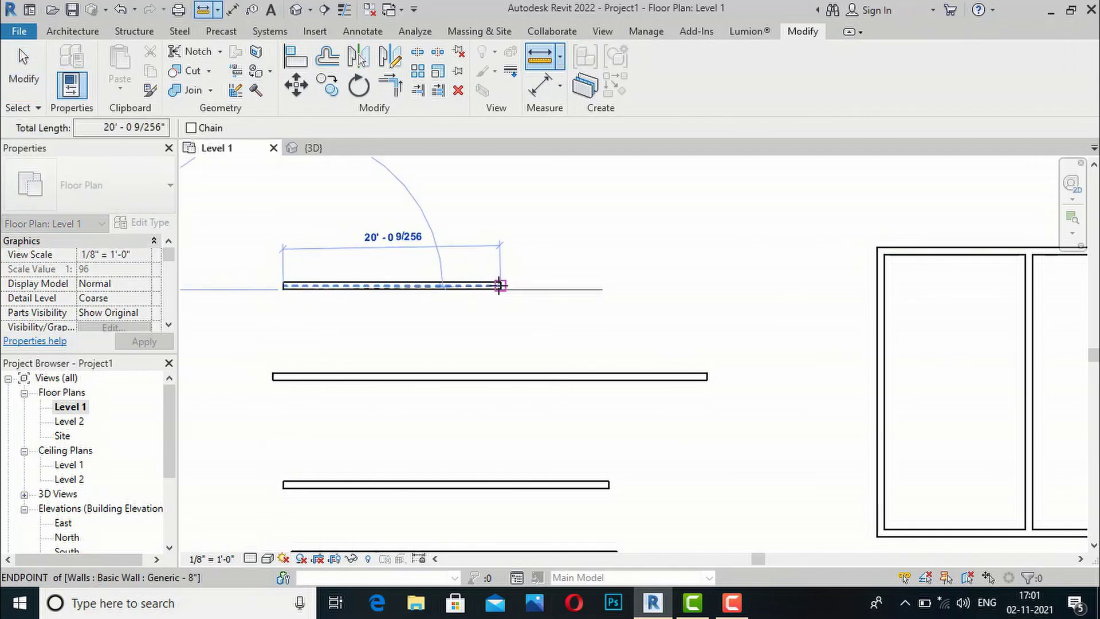
key(Escape)
key(Escape)
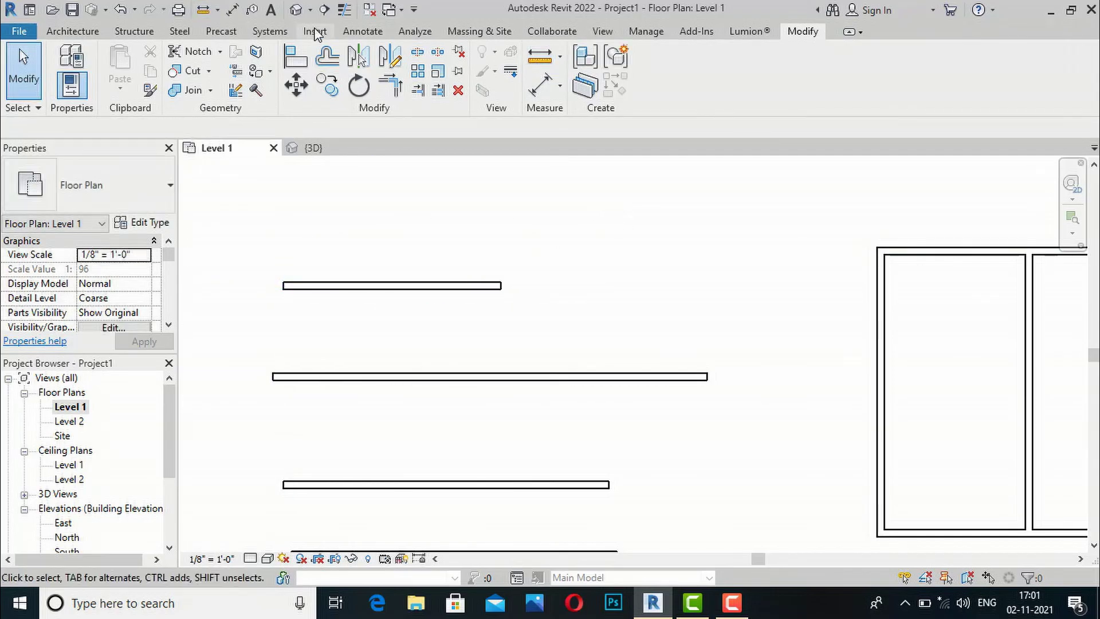